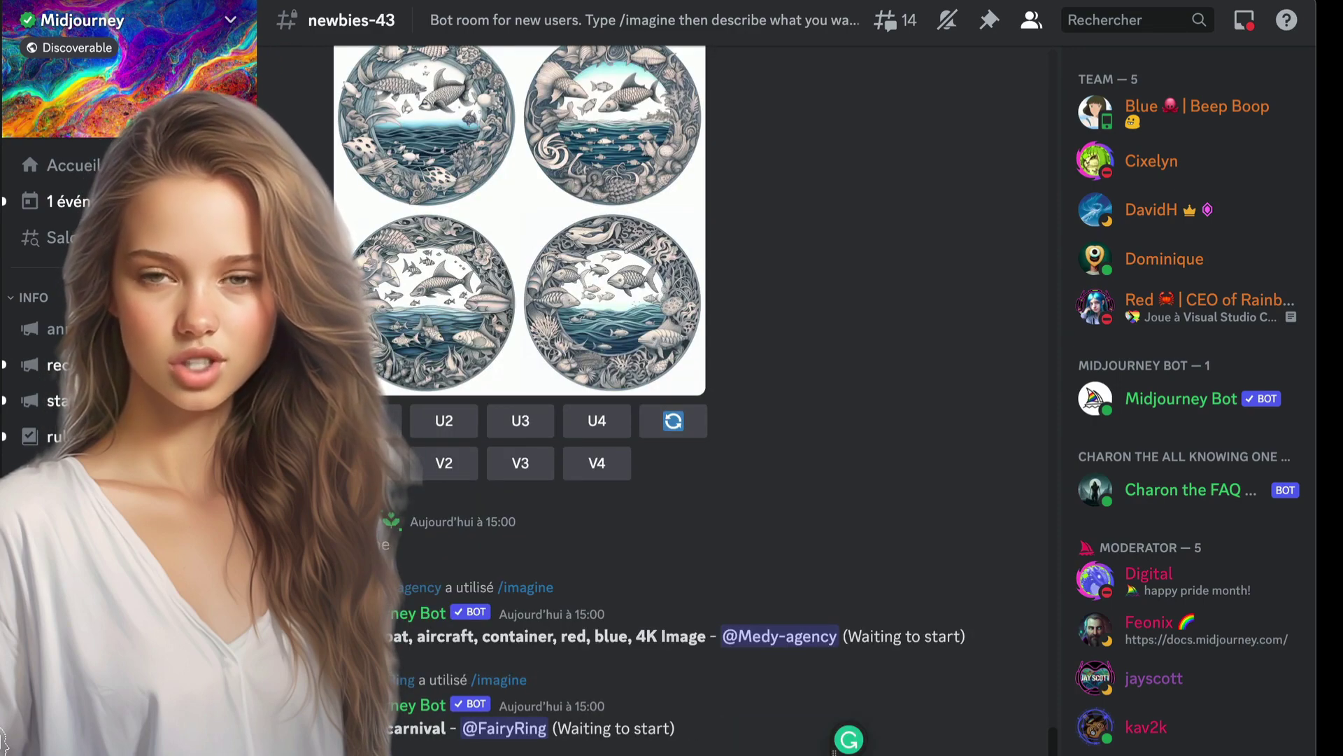
# Submit the hyper-realistic long-haired girl portrait prompt through Midjourney's /imagine command
pyautogui.write('/im')
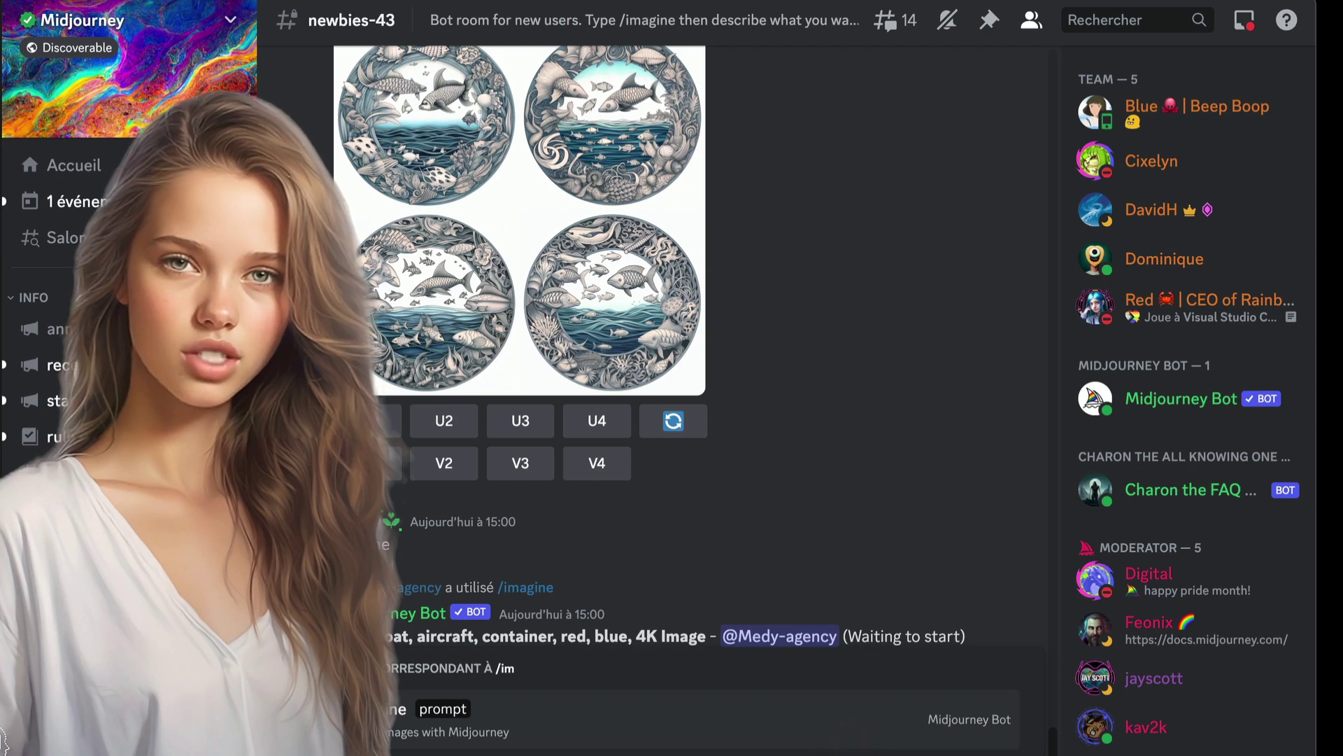
pyautogui.press('Tab')
pyautogui.write("A portrait of a beautiful girl, captured in hyper-realistic detail on a pristine white background. Her features should be delicately rendered, with a high-resolution 16k quality capturing every detail. The lighting should be soft and flattering, highlighting her features and casting a gentle glow on the scene. The colors should be natural and vibrant, with the girl's complexion contrasting beautifully with the white background. The composition should be a close-up shot, with the girl's face filling the frame. The camera used should be a professional-grade DSLR, with a sharp focus on the girl and a blurred background to create a sense of depth. The style should be photo hyper-realistic, with a high level of detail and a naturalistic color palette. --ar 2:3 --v 5.1 --style raw --q 2 --s 750")
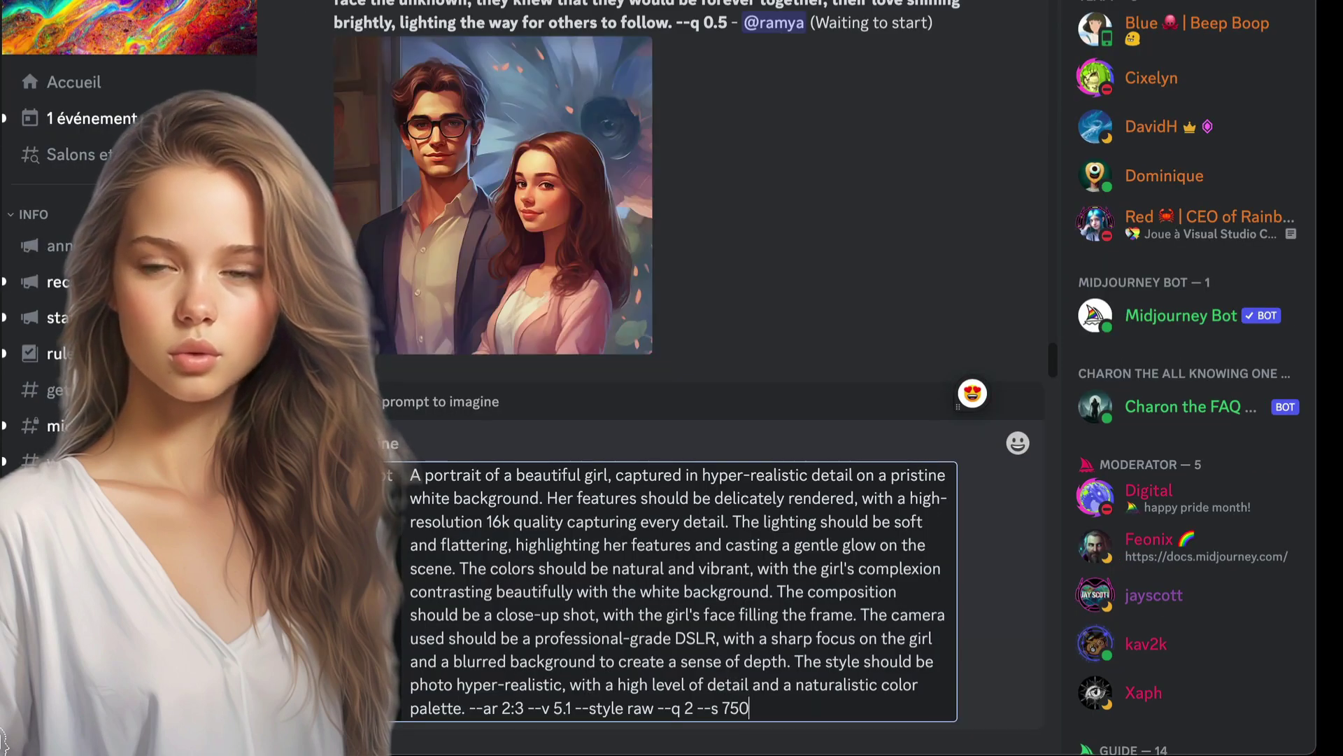
pyautogui.press('Return')
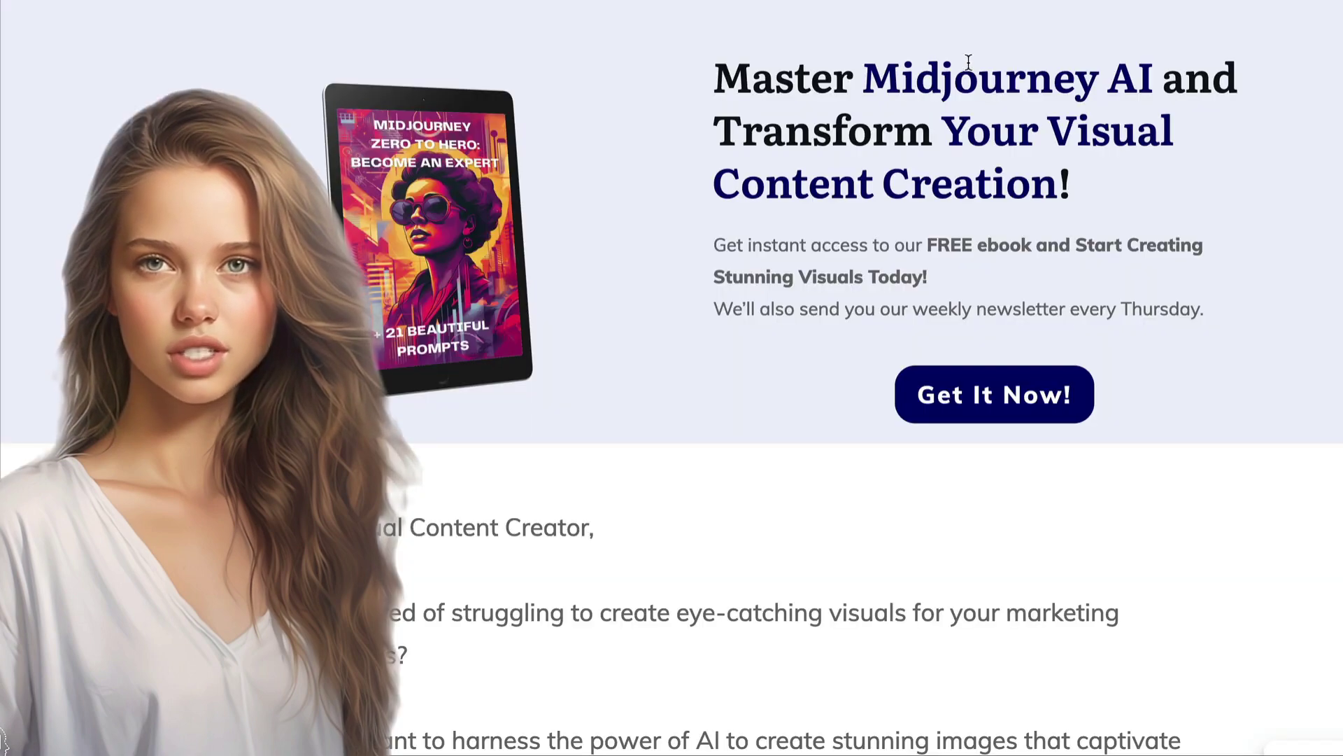
# Browse the AI Power Lab landing page, then open the free Midjourney ebook offer
pyautogui.scroll(-5, 1115, 140)
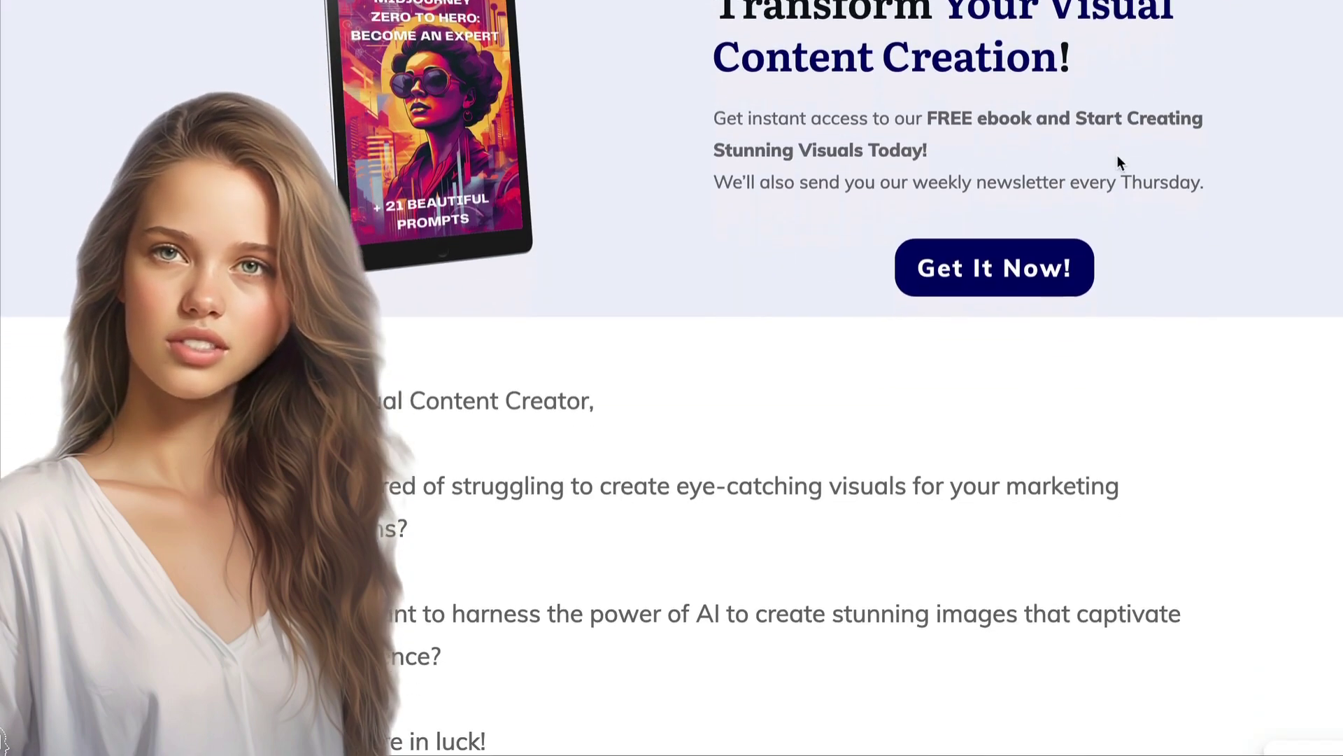
pyautogui.scroll(-5, 1117, 157)
pyautogui.scroll(-4, 1117, 157)
pyautogui.scroll(-1, 1117, 158)
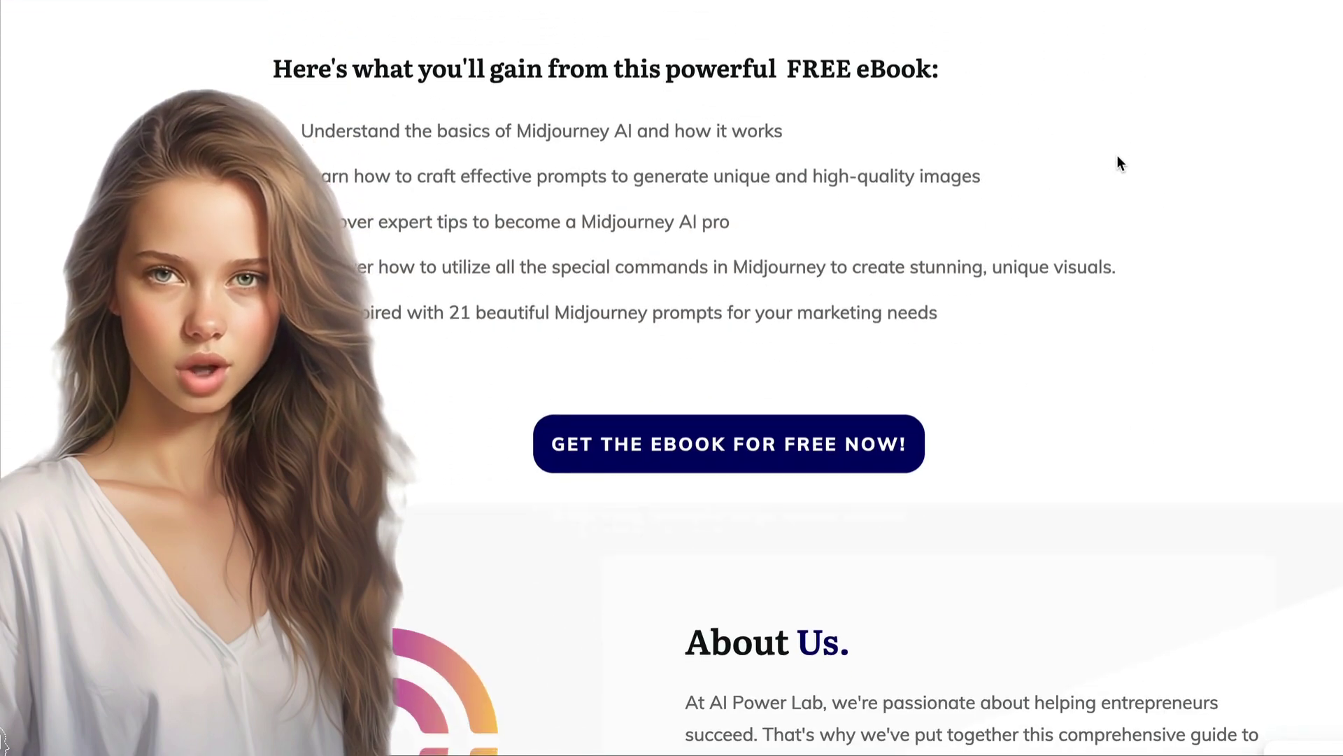
pyautogui.scroll(-5, 1118, 158)
pyautogui.press('Home')
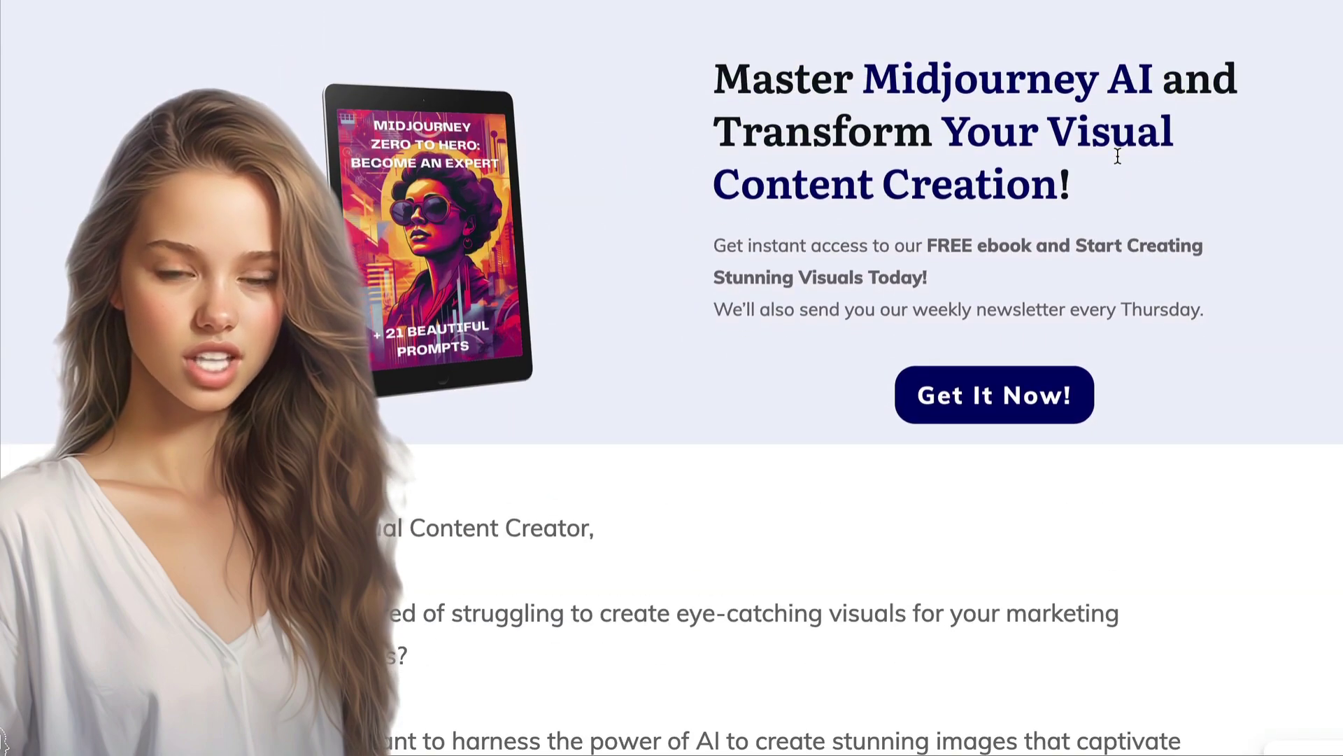
pyautogui.click(997, 417)
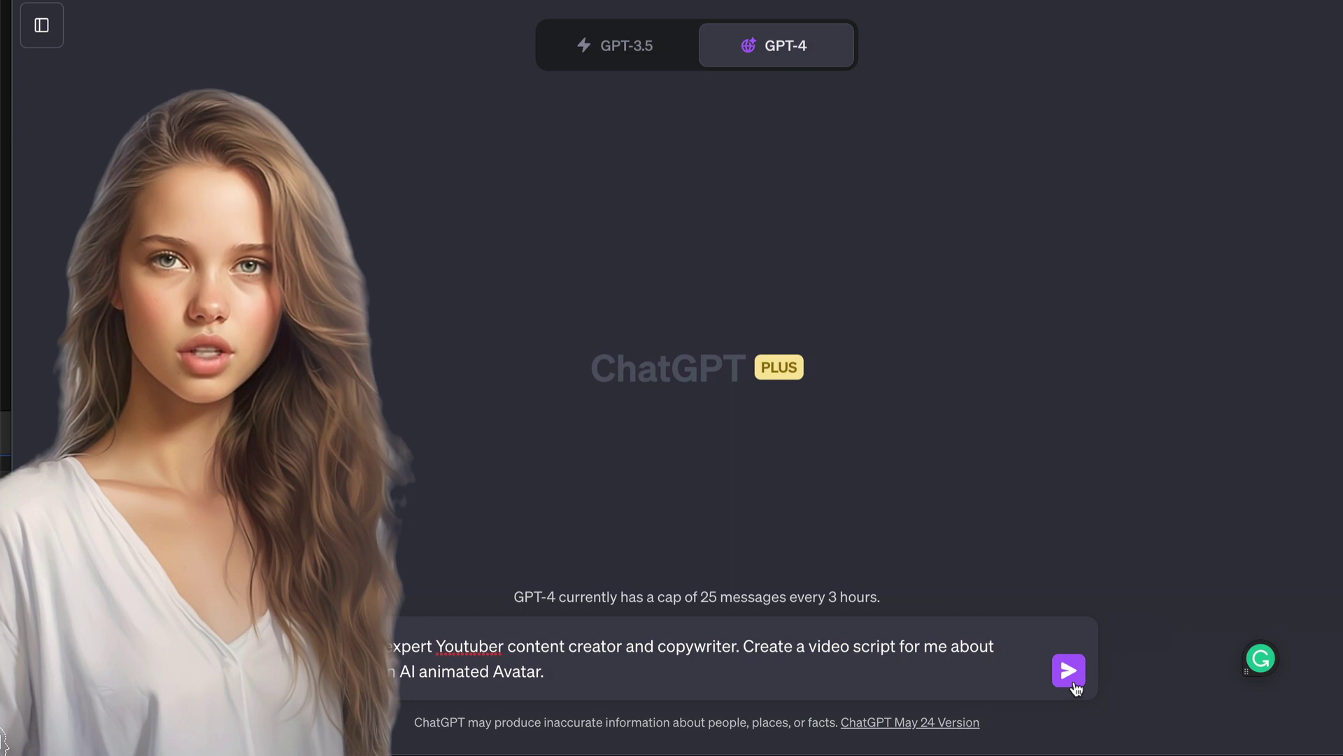
# Send GPT-4 the request for an AI animated avatar YouTube video script
pyautogui.click(1075, 684)
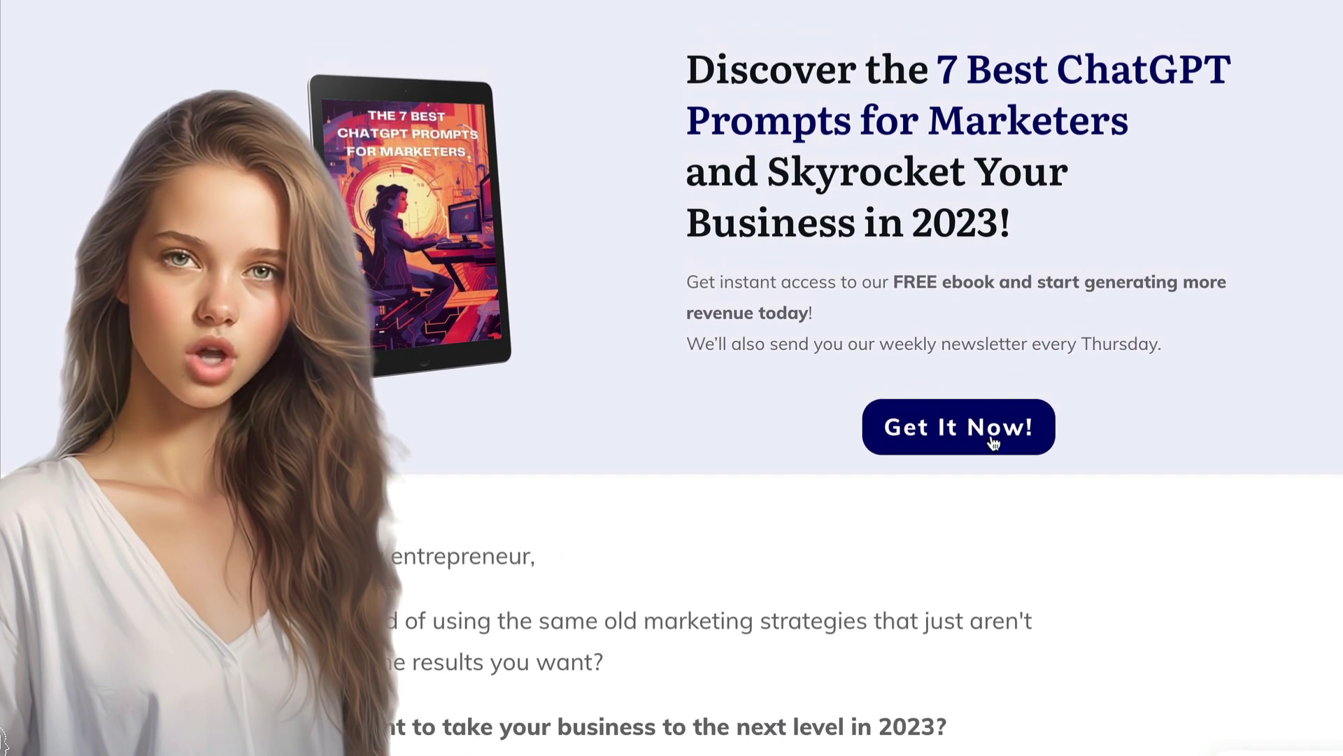
# Open the free ChatGPT prompts ebook signup offer
pyautogui.click(947, 428)
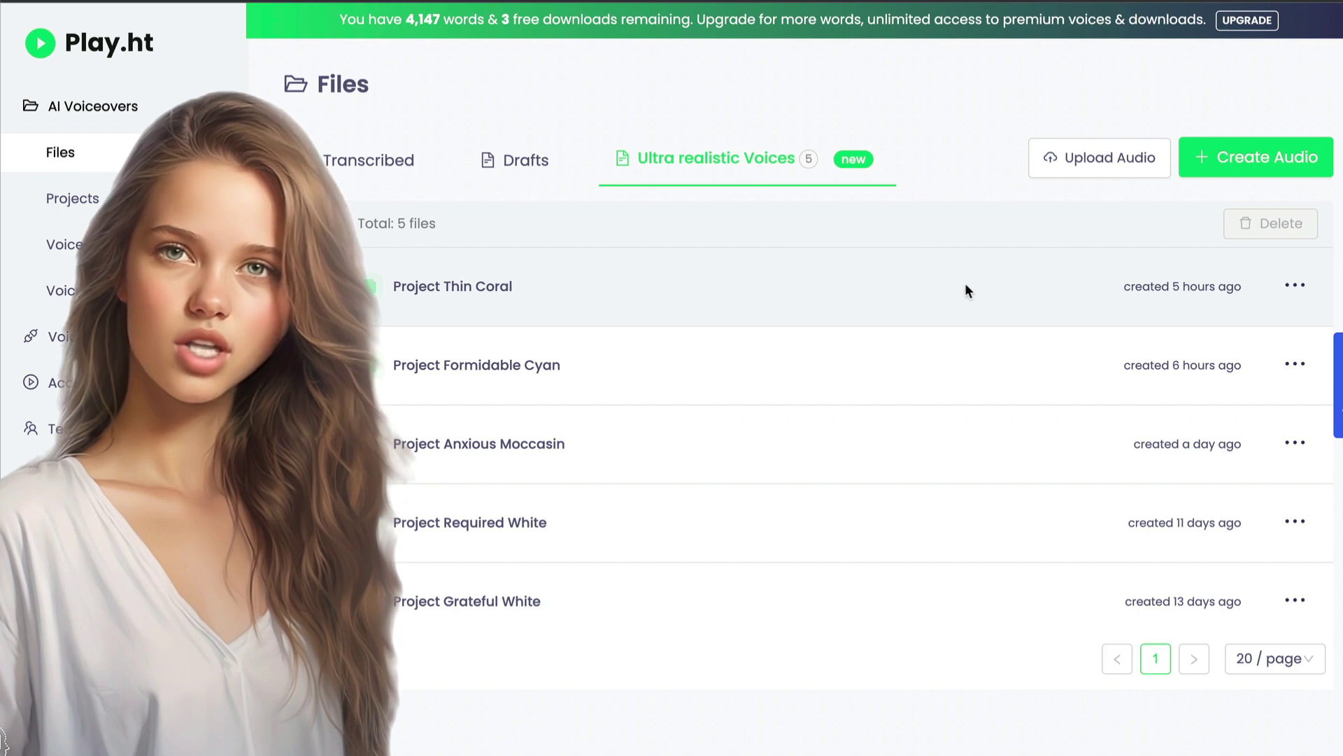
# Create a Play.ht voiceover with the pasted intro script, replacing [Your Name] with Ava
pyautogui.click(1243, 163)
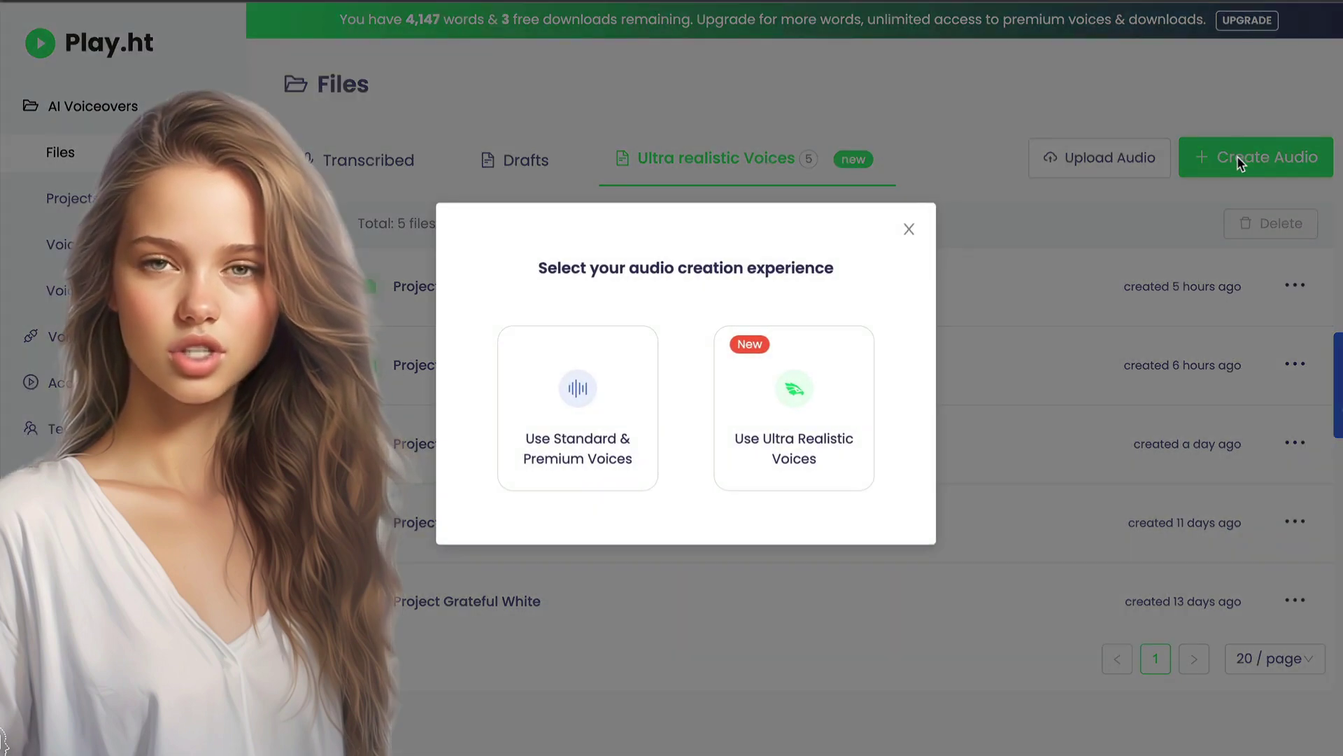
pyautogui.click(823, 346)
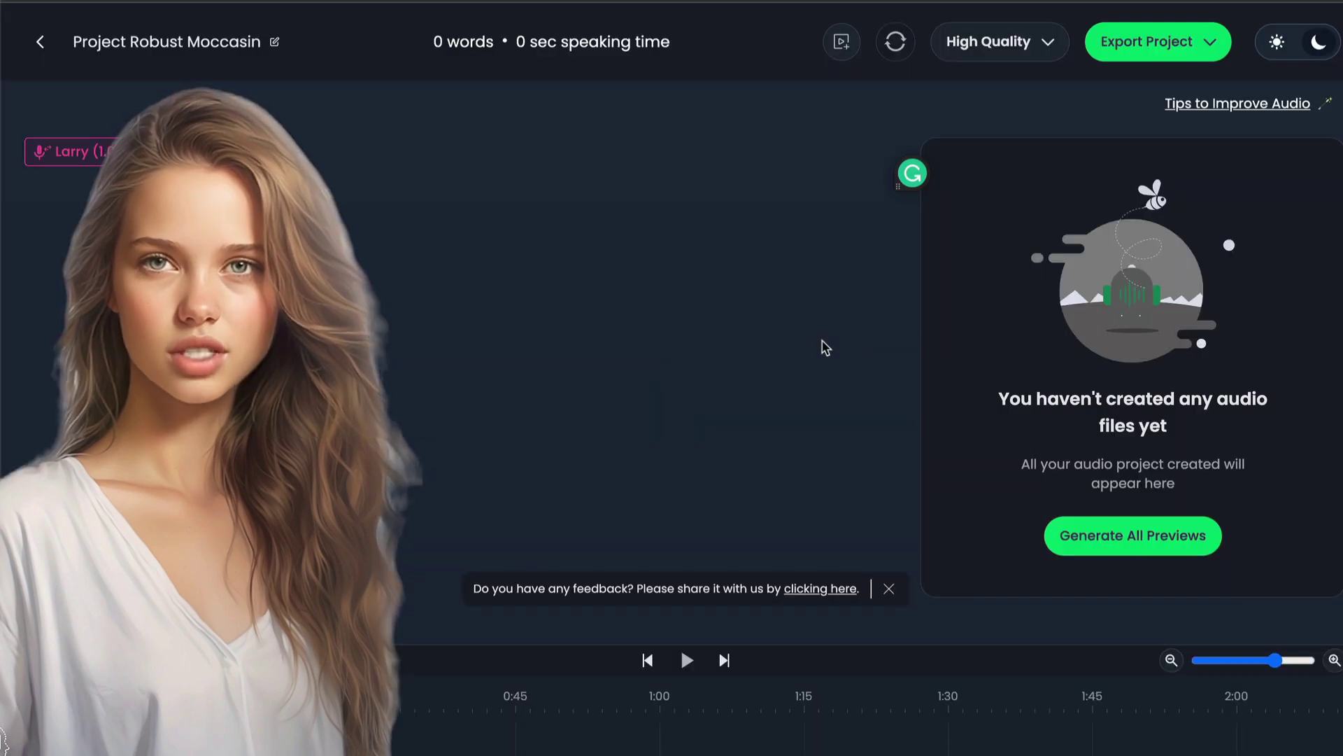
pyautogui.hotkey('ctrl', 'v')
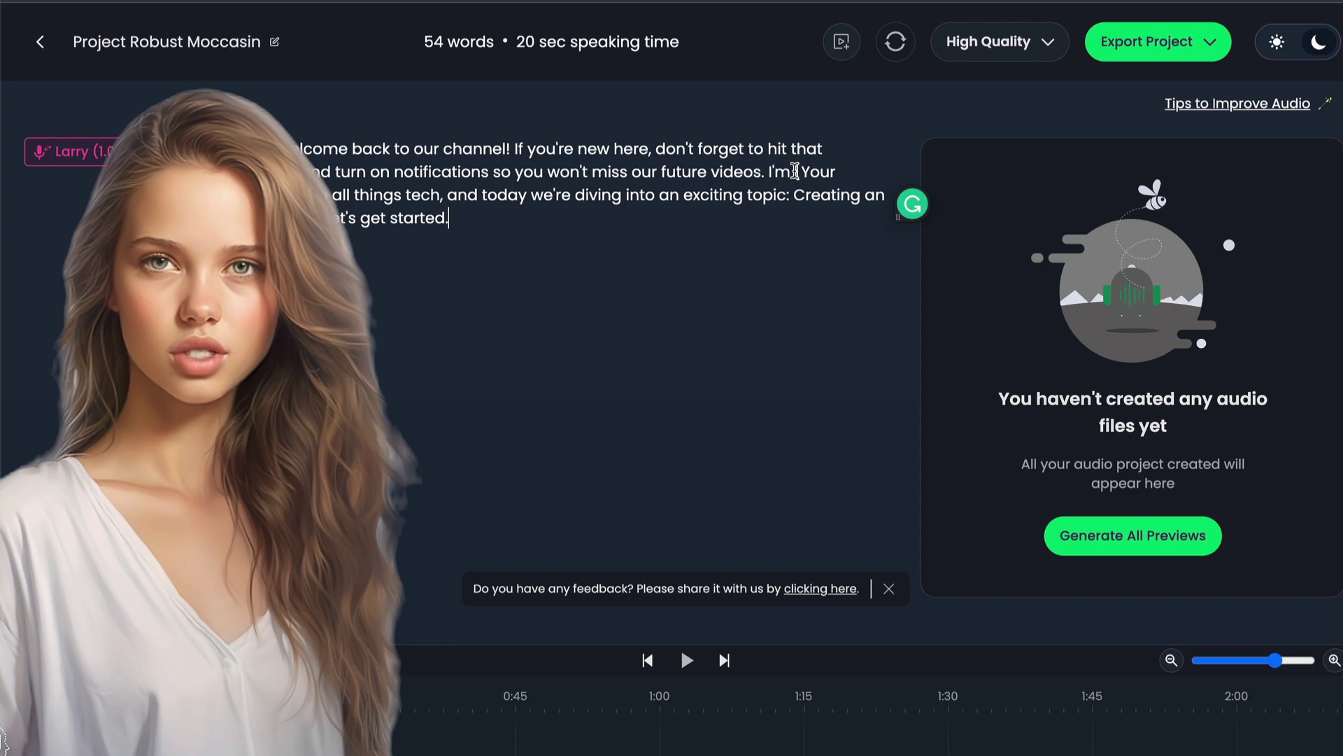
pyautogui.moveTo(798, 171); pyautogui.dragTo(843, 171)
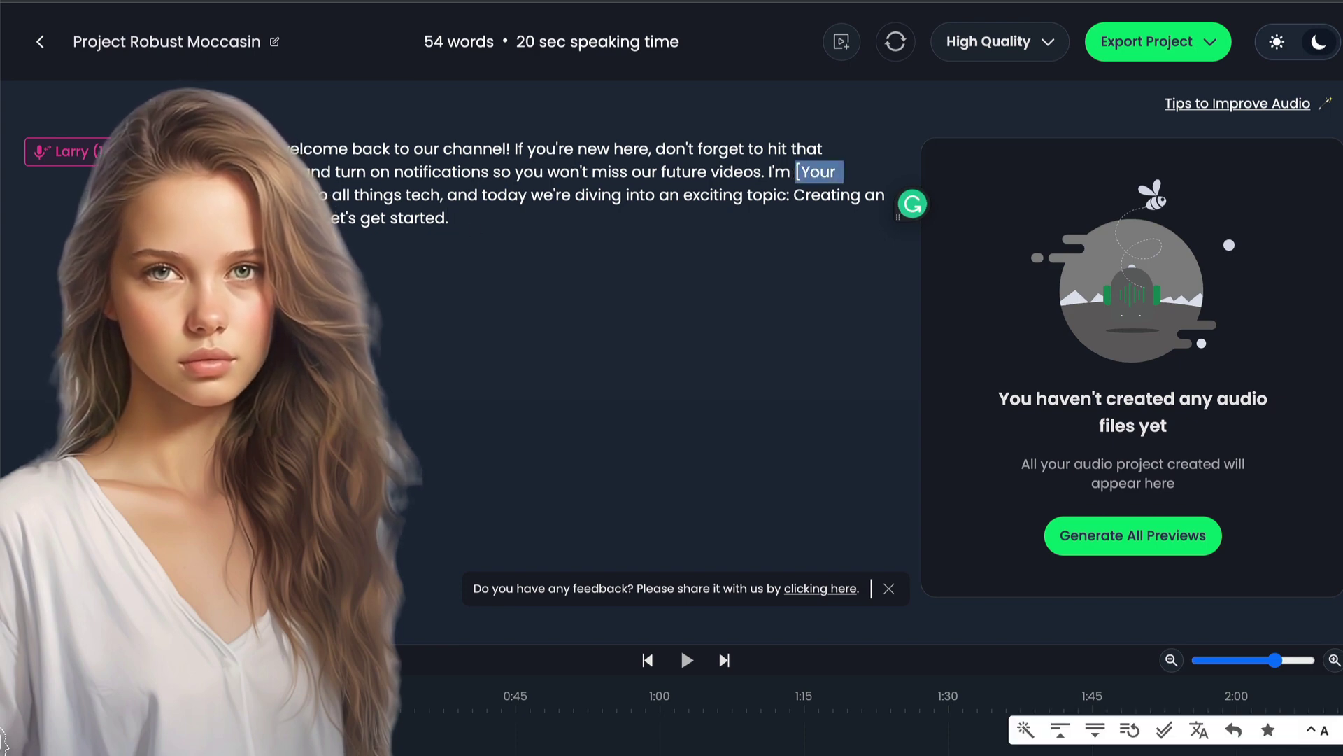
pyautogui.write('Ava, y')
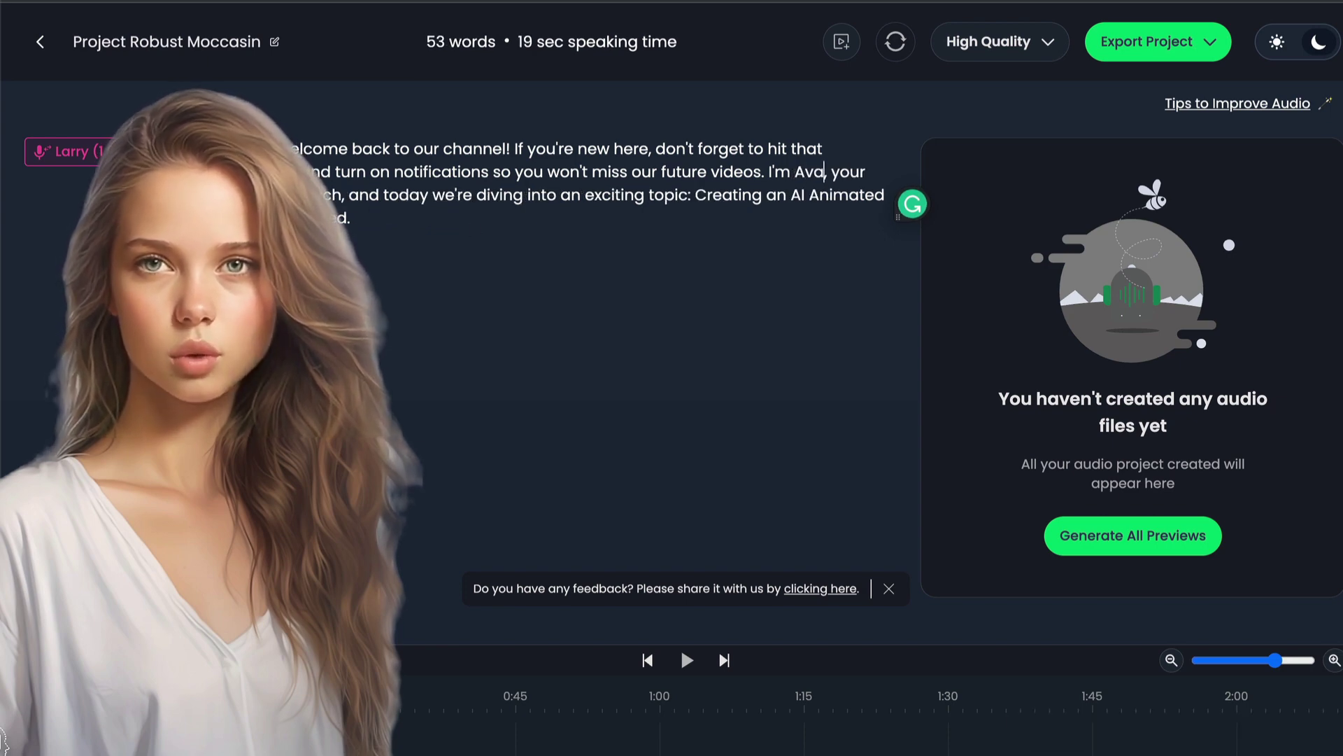
pyautogui.click(81, 151)
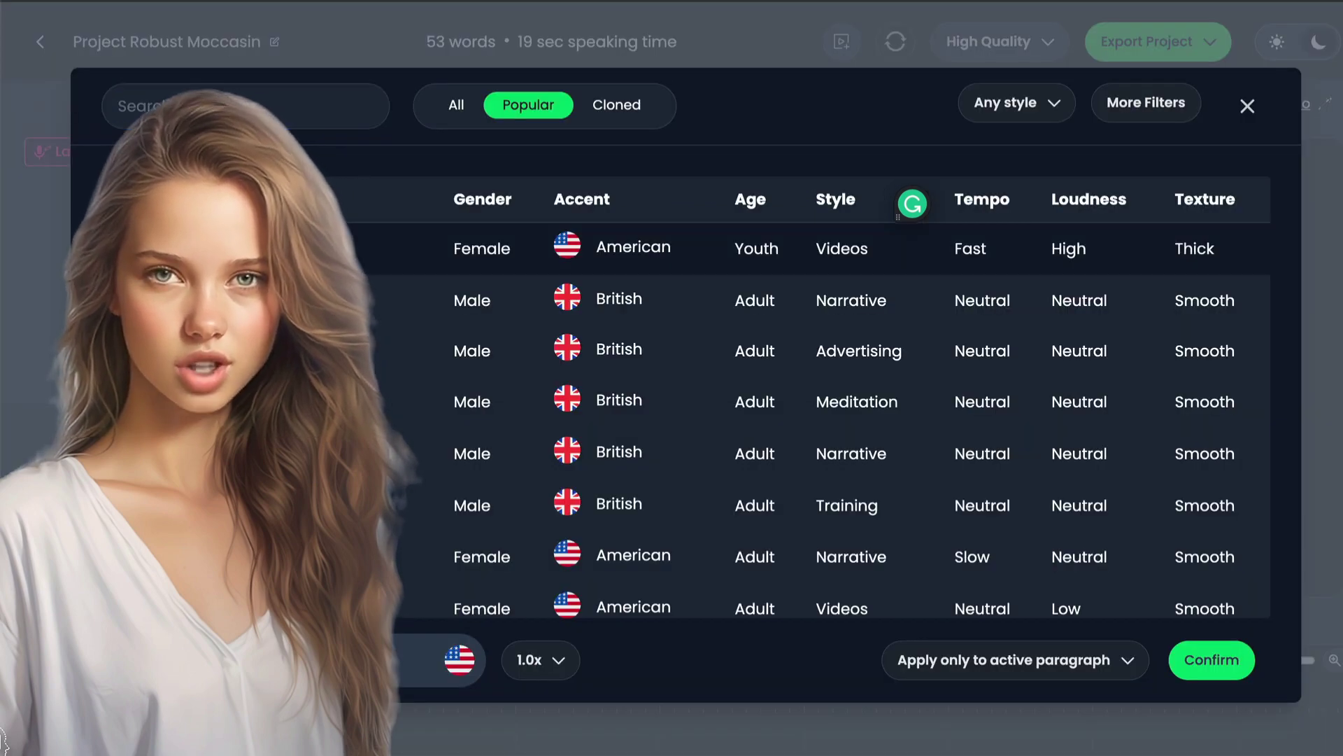
# Apply the Ariana voice, generate the 20-second preview and download the audio
pyautogui.click(1226, 673)
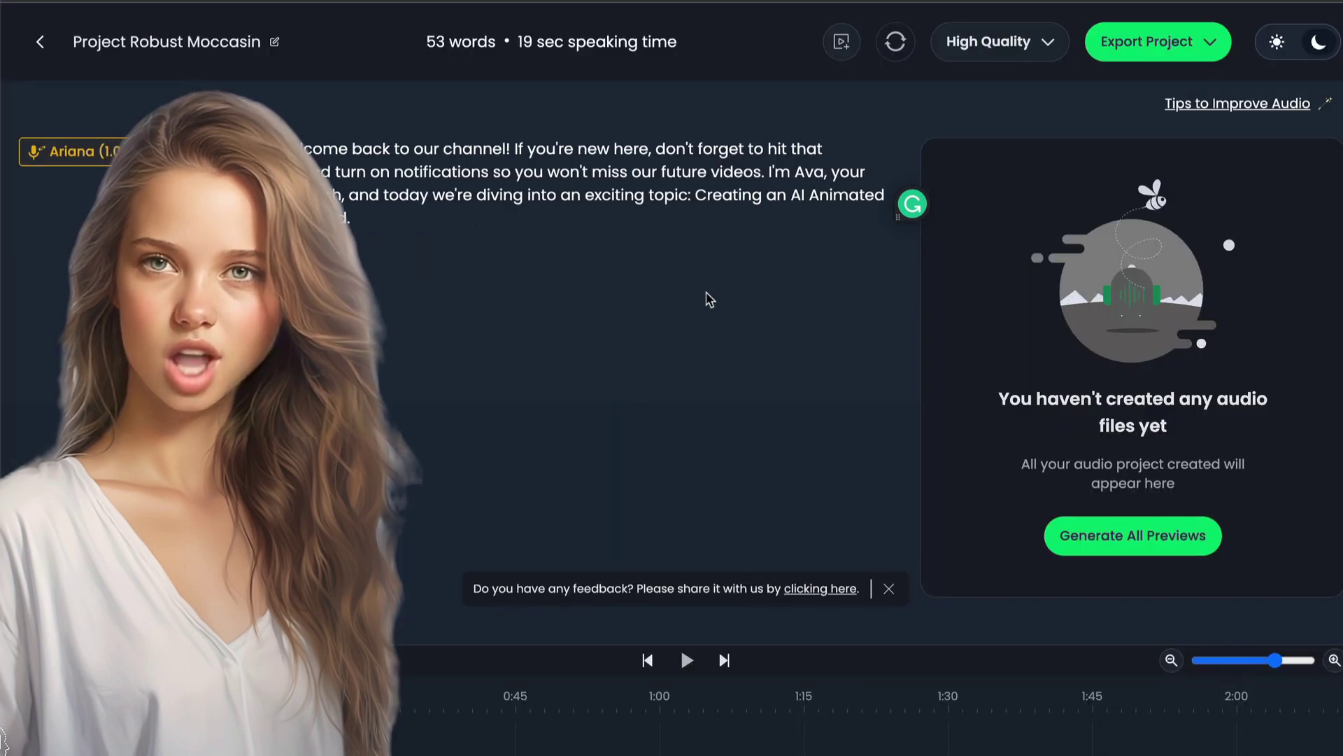
pyautogui.click(1131, 546)
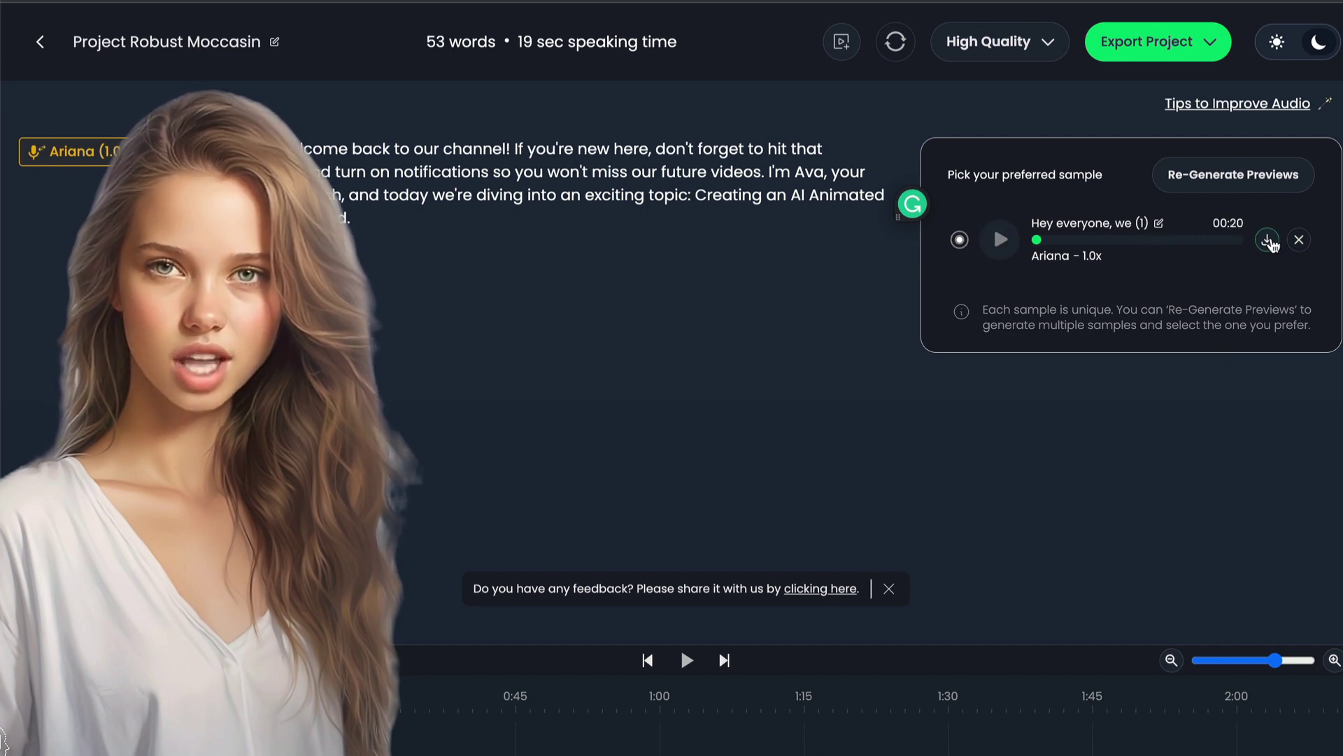
pyautogui.click(1268, 240)
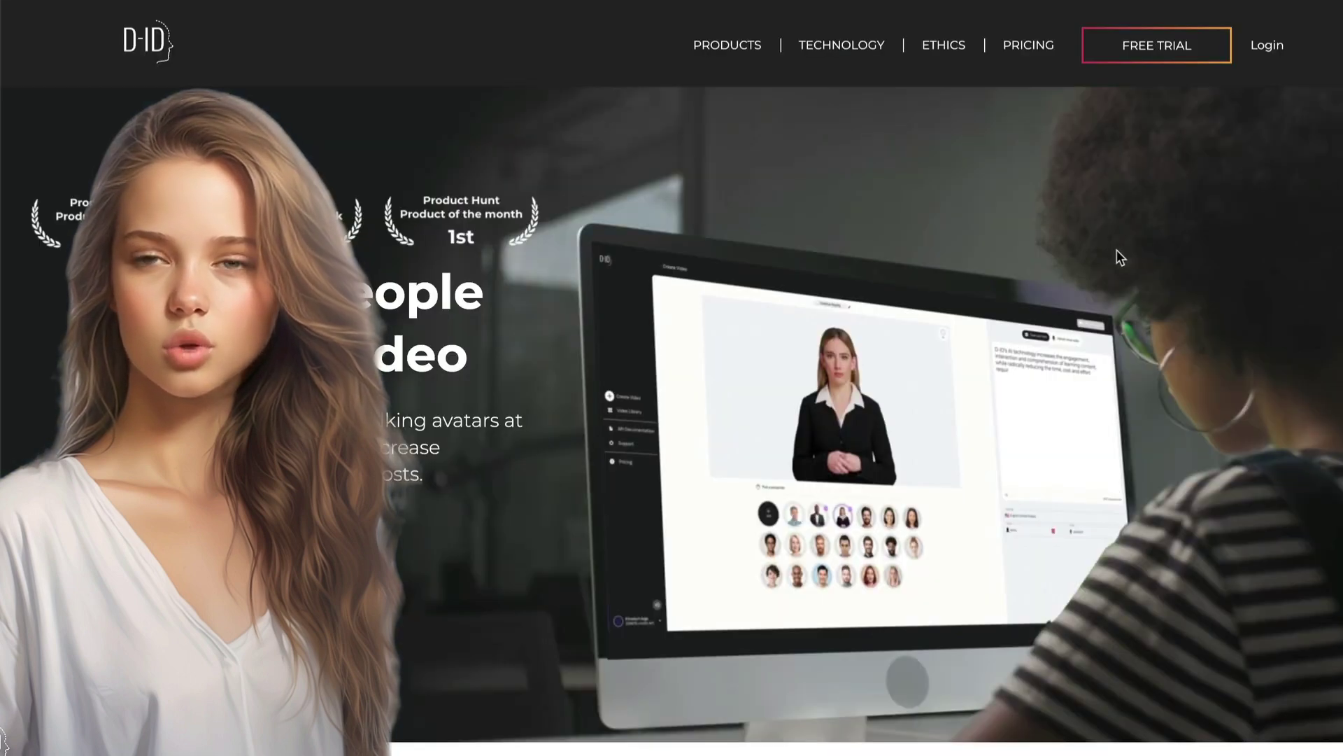
# Scroll down through the D-ID marketing homepage
pyautogui.scroll(-5, 1117, 250)
pyautogui.scroll(-3, 1116, 250)
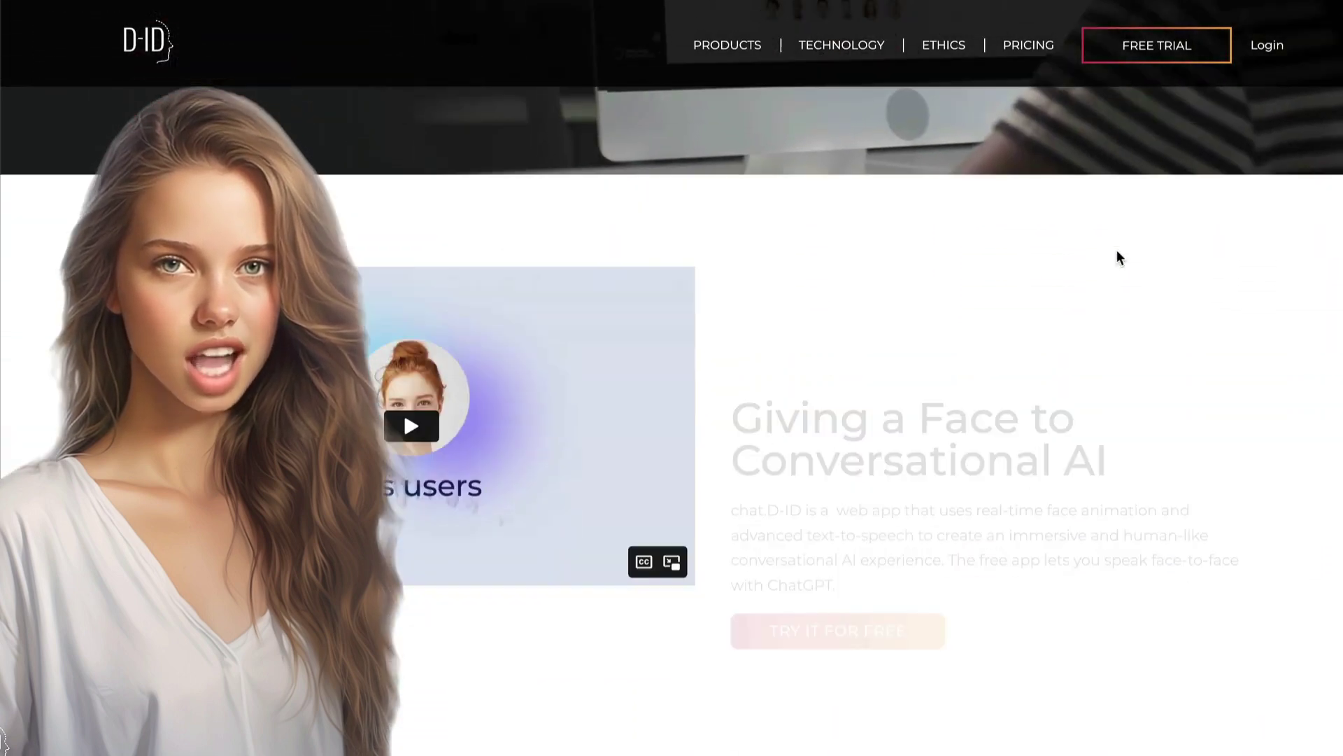
pyautogui.scroll(-2, 1117, 250)
pyautogui.scroll(-2, 1117, 250)
pyautogui.scroll(-2, 1117, 250)
pyautogui.scroll(-2, 1116, 252)
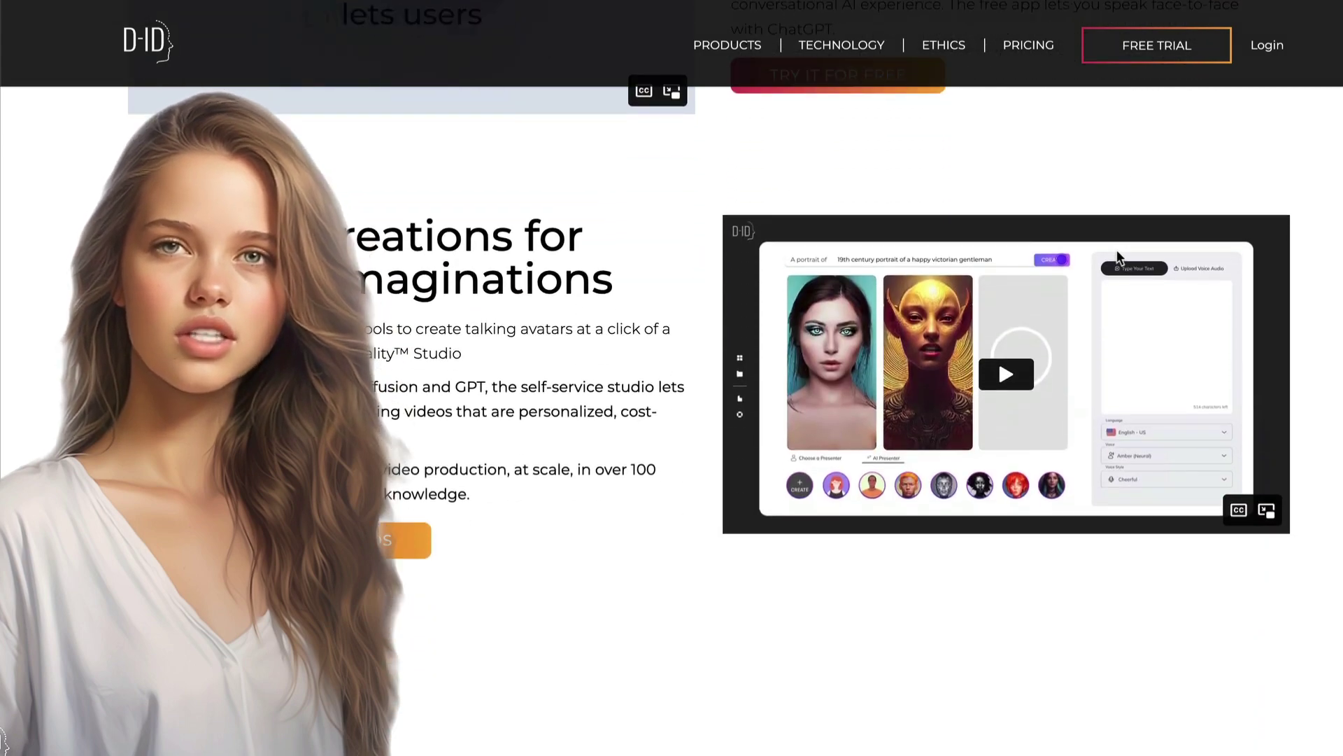
pyautogui.scroll(-2, 1117, 252)
pyautogui.scroll(-3, 1116, 252)
pyautogui.scroll(-2, 1117, 252)
pyautogui.scroll(-2, 1118, 254)
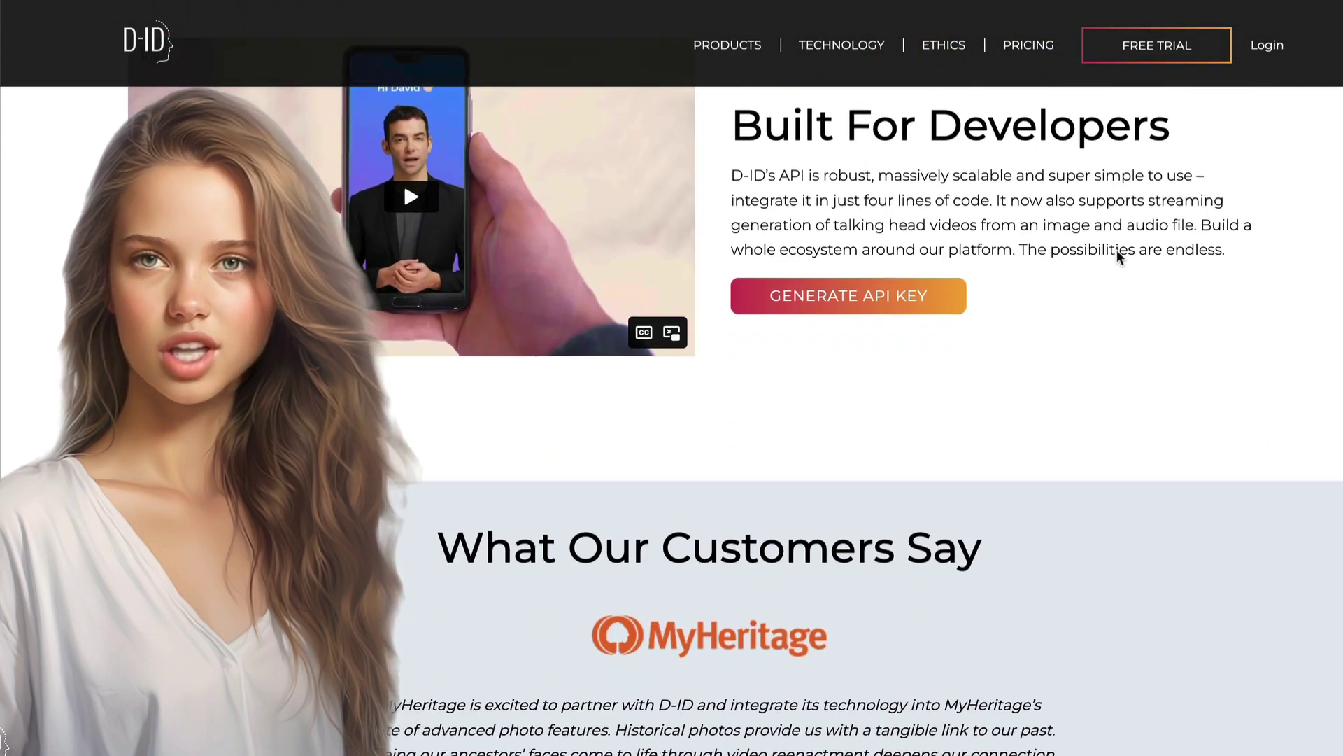
pyautogui.scroll(-3, 1118, 254)
pyautogui.scroll(-2, 1117, 253)
pyautogui.scroll(-3, 1117, 253)
pyautogui.scroll(-3, 1117, 252)
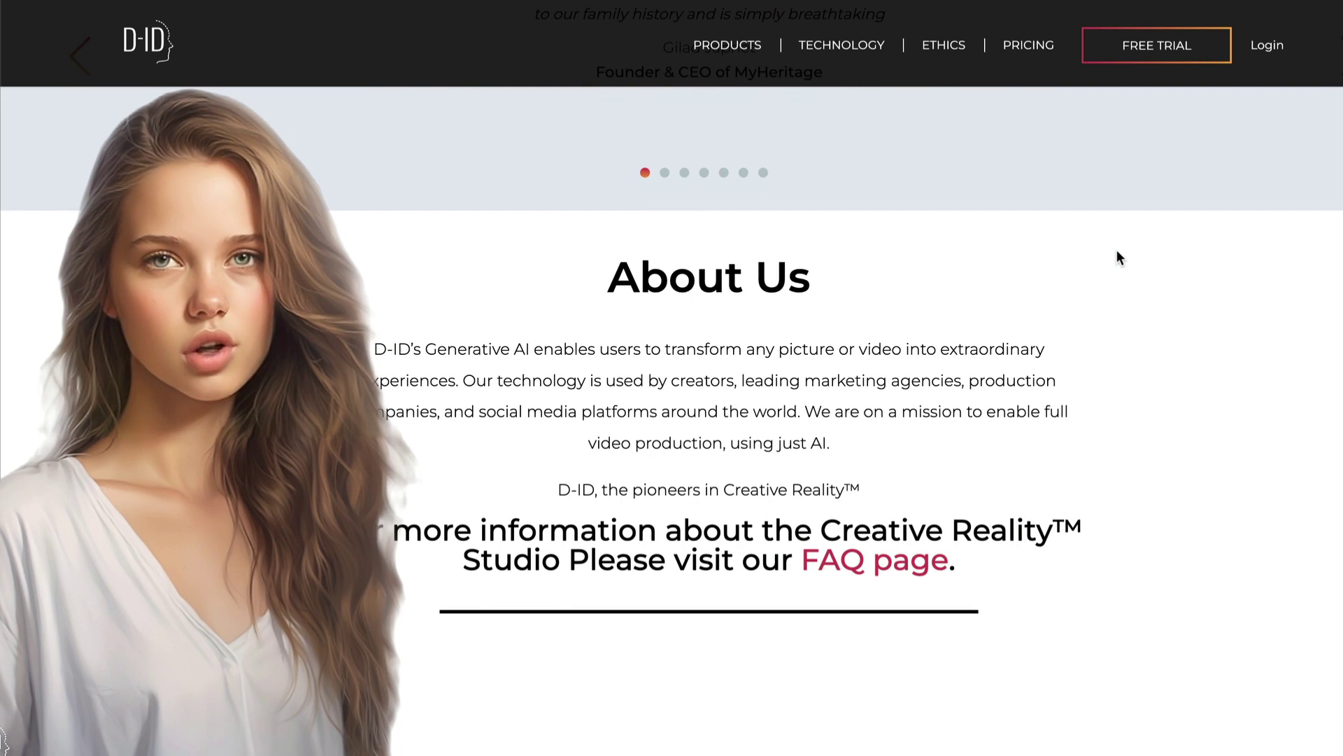
pyautogui.scroll(-3, 1117, 253)
pyautogui.scroll(-2, 1117, 253)
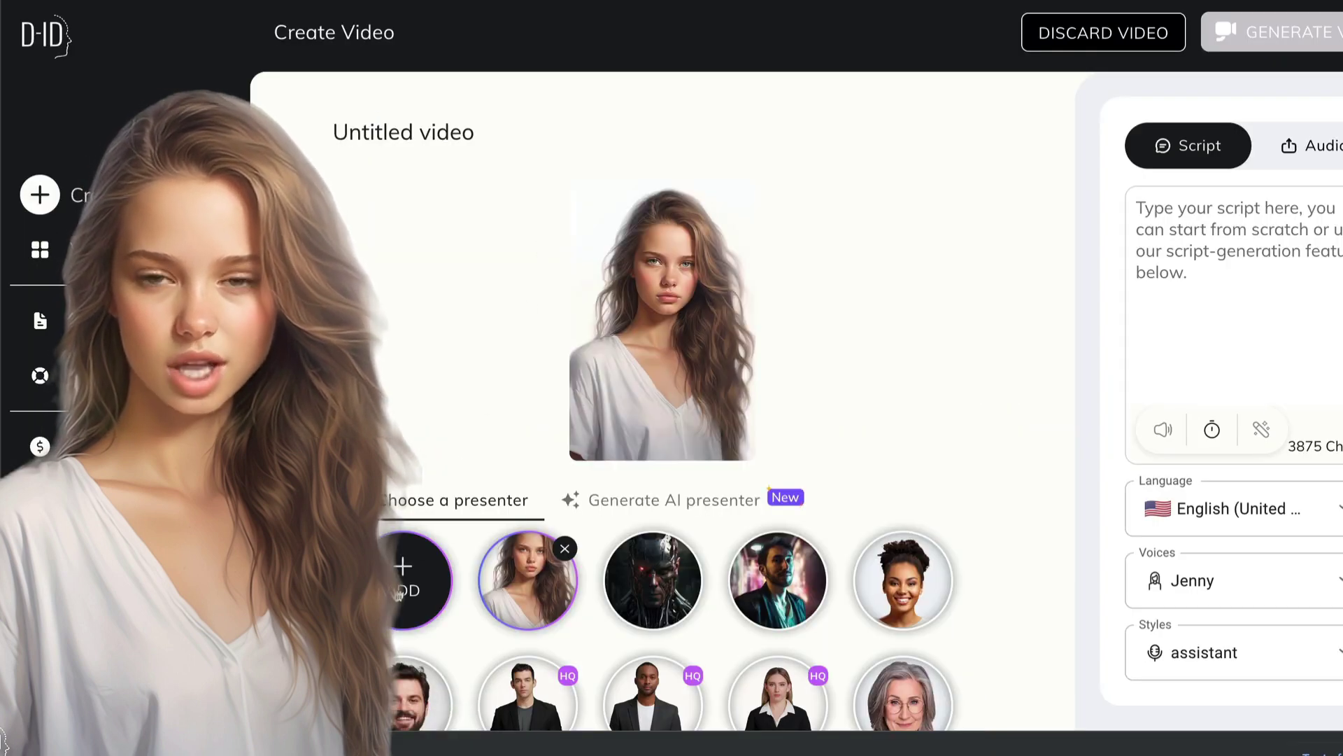
pyautogui.moveTo(407, 579)
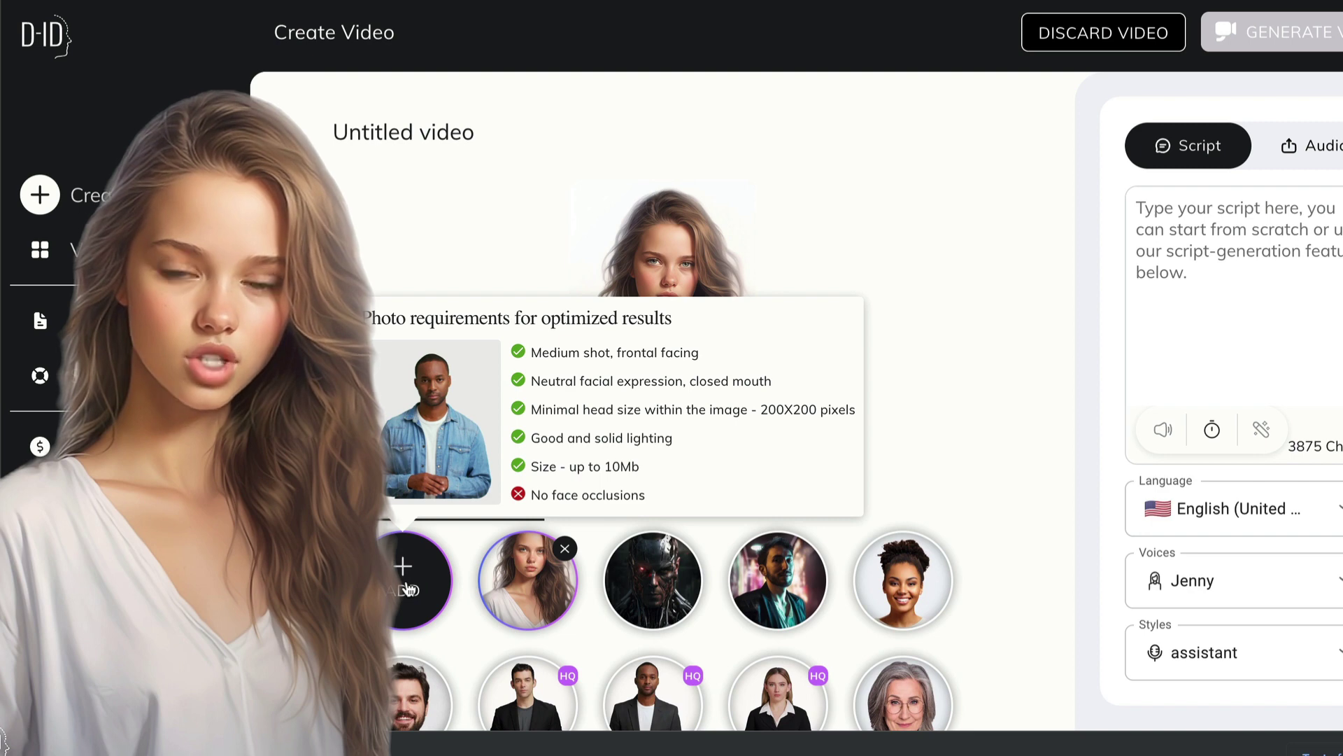
pyautogui.click(406, 587)
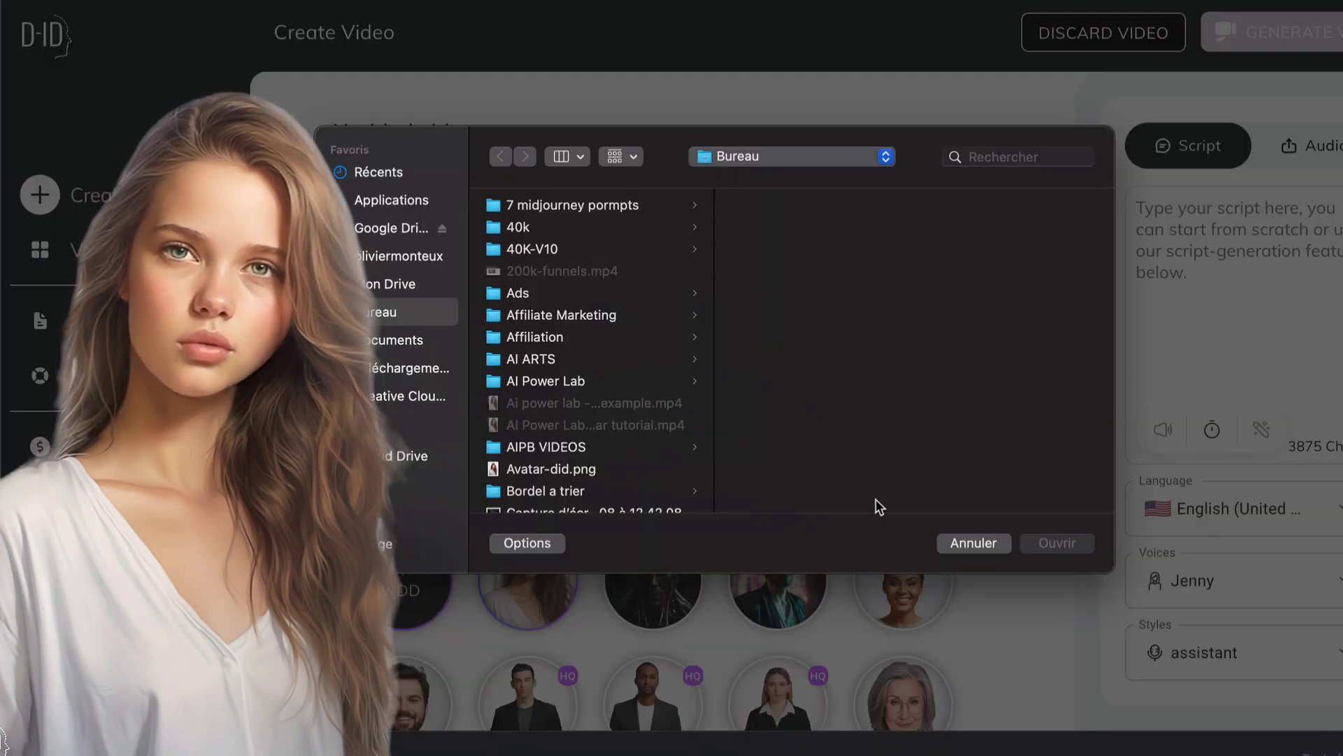
pyautogui.click(651, 474)
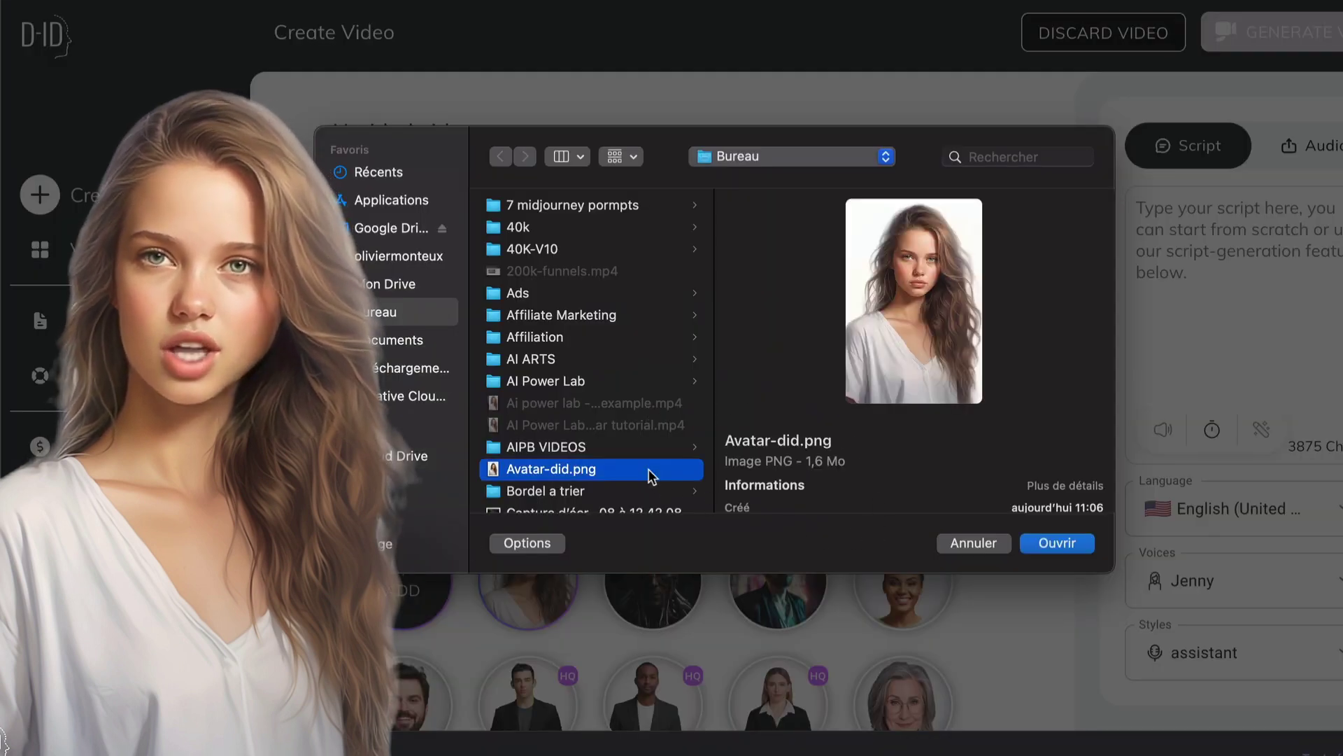
pyautogui.click(980, 545)
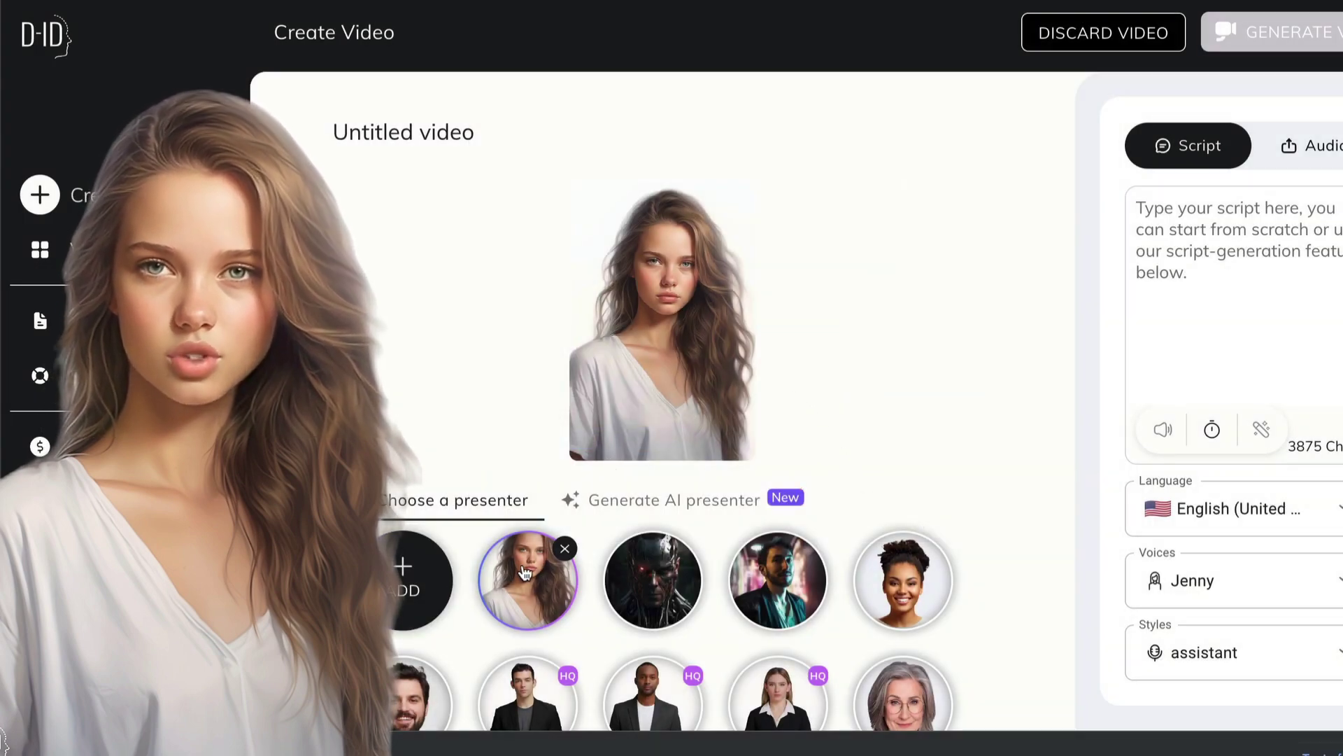
# Paste the intro script and set the Aria voice in cheerful style, briefly checking audio upload
pyautogui.click(1199, 265)
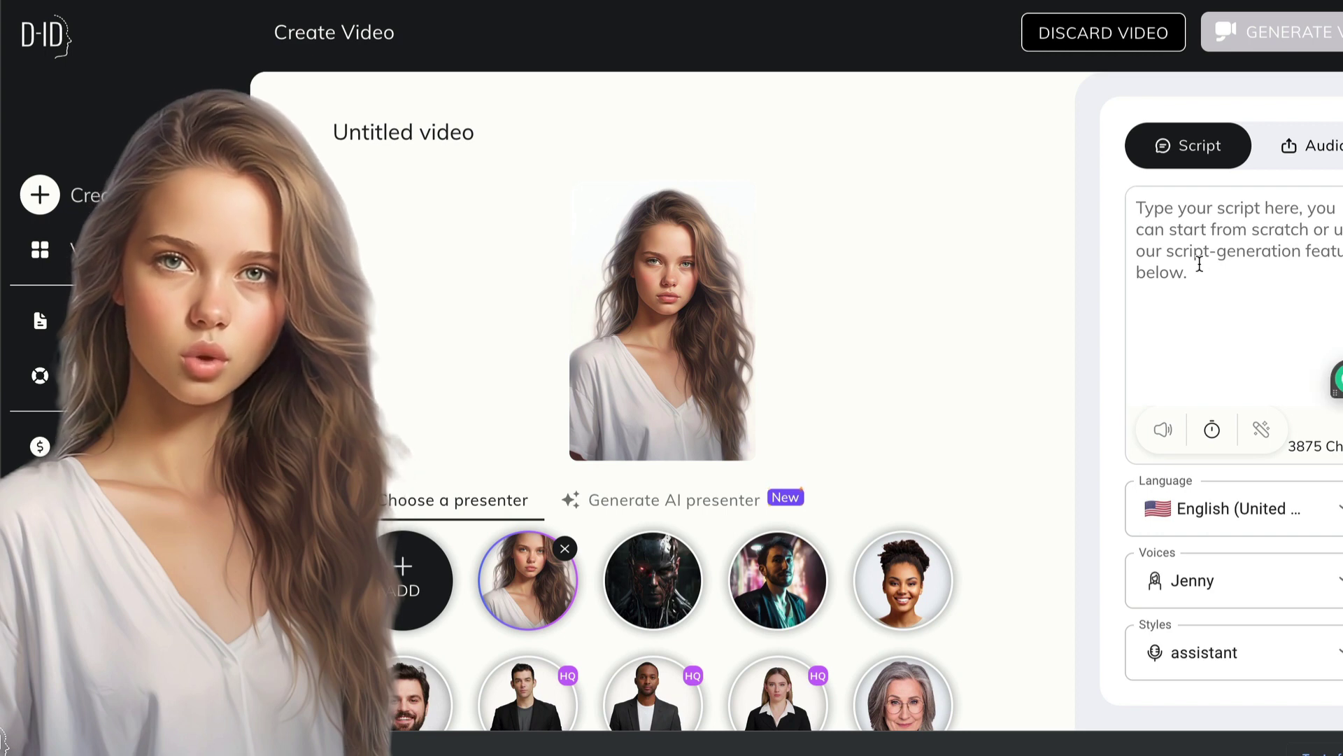
pyautogui.hotkey('ctrl', 'v')
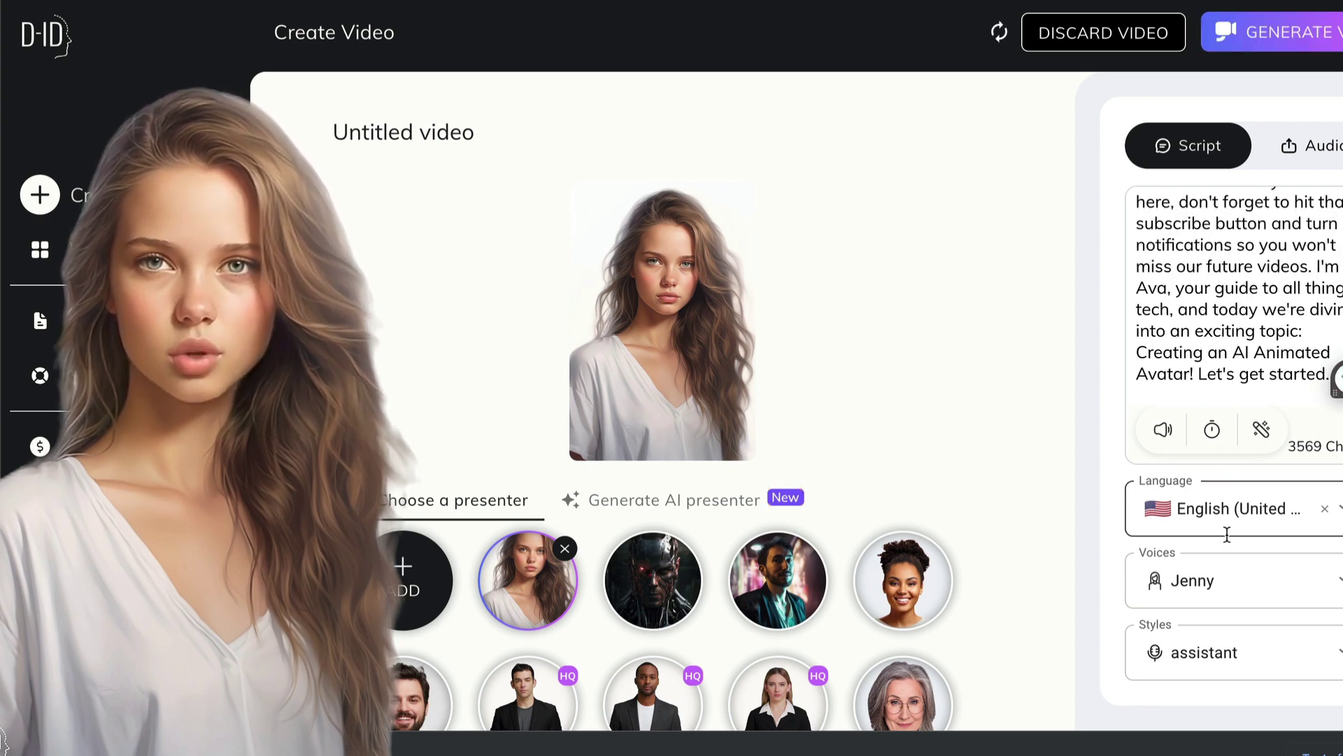
pyautogui.click(1227, 575)
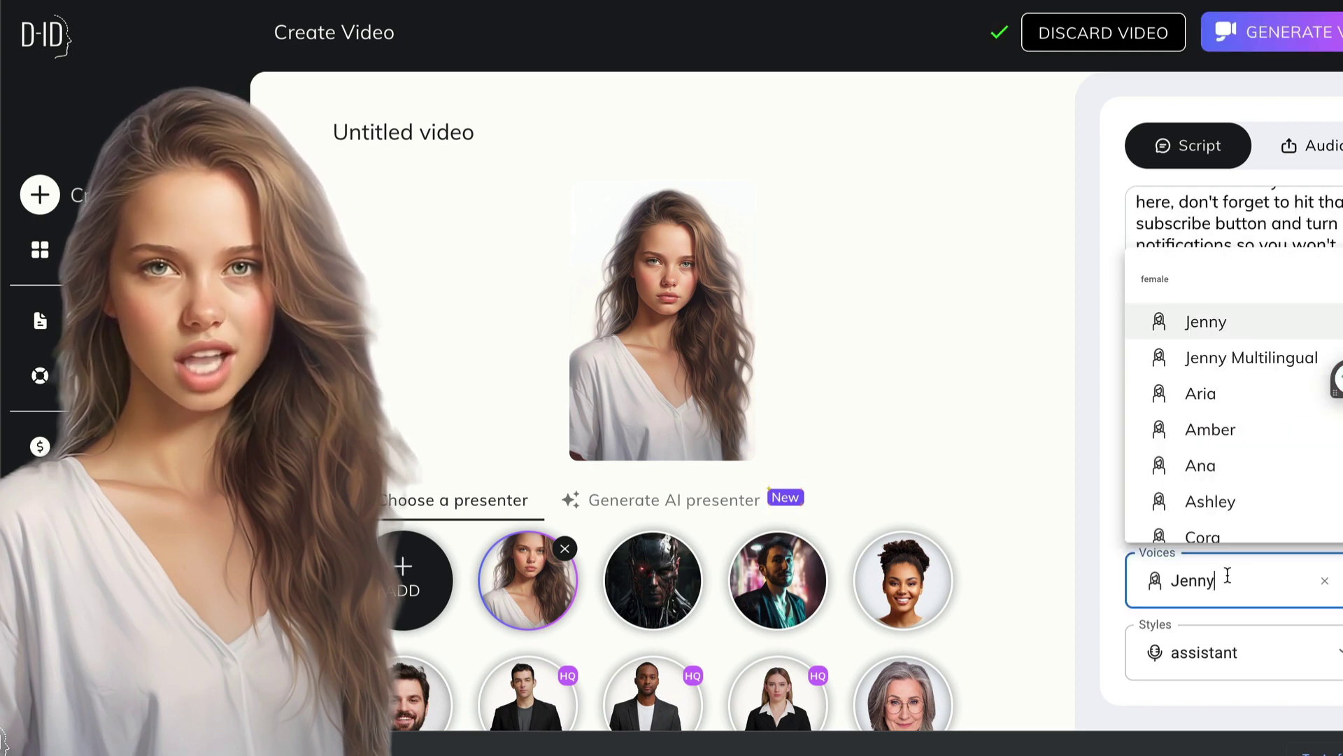
pyautogui.click(1203, 392)
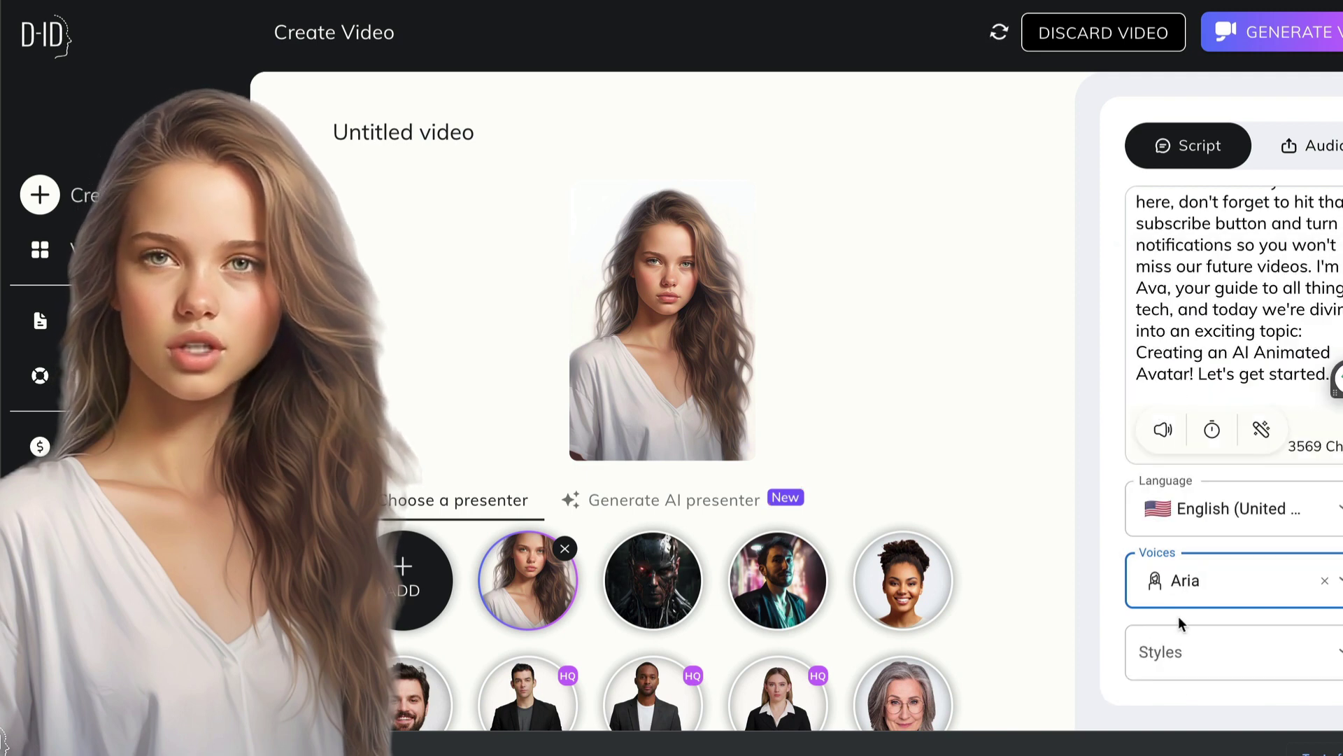
pyautogui.click(1182, 647)
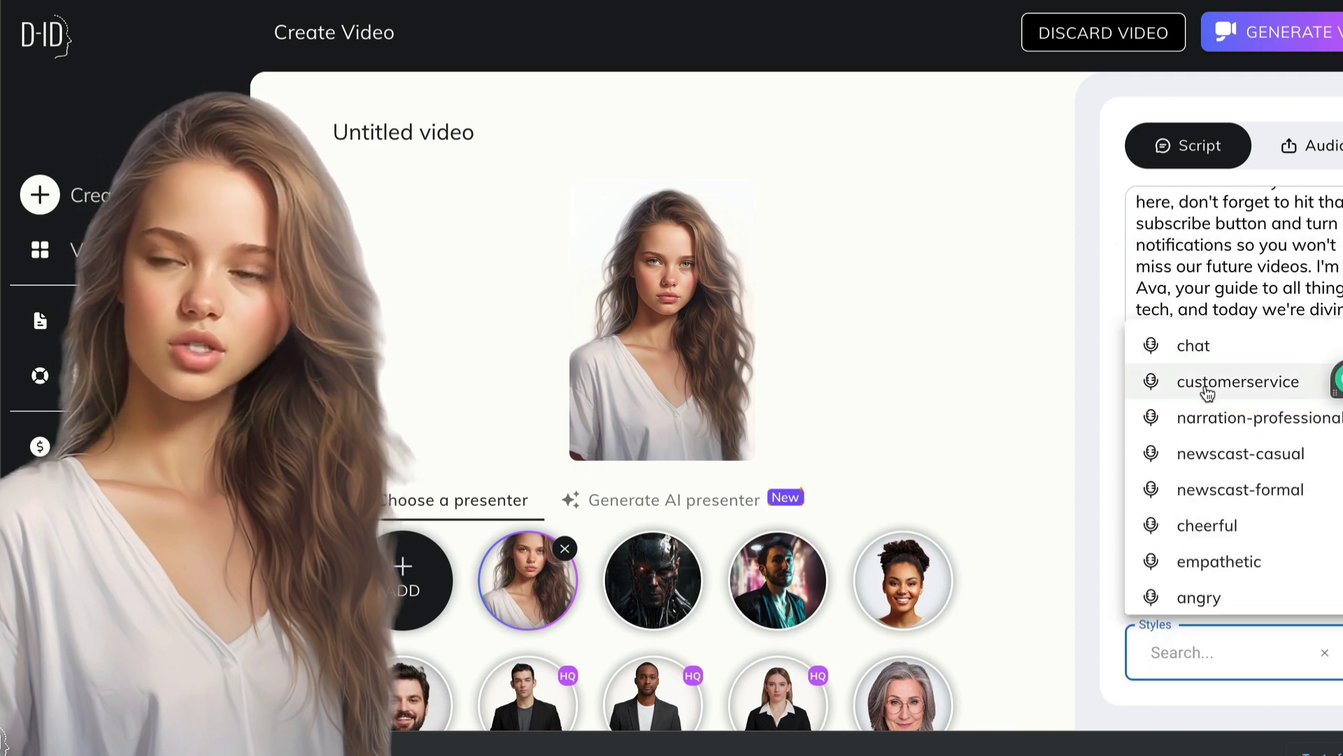
pyautogui.click(1210, 526)
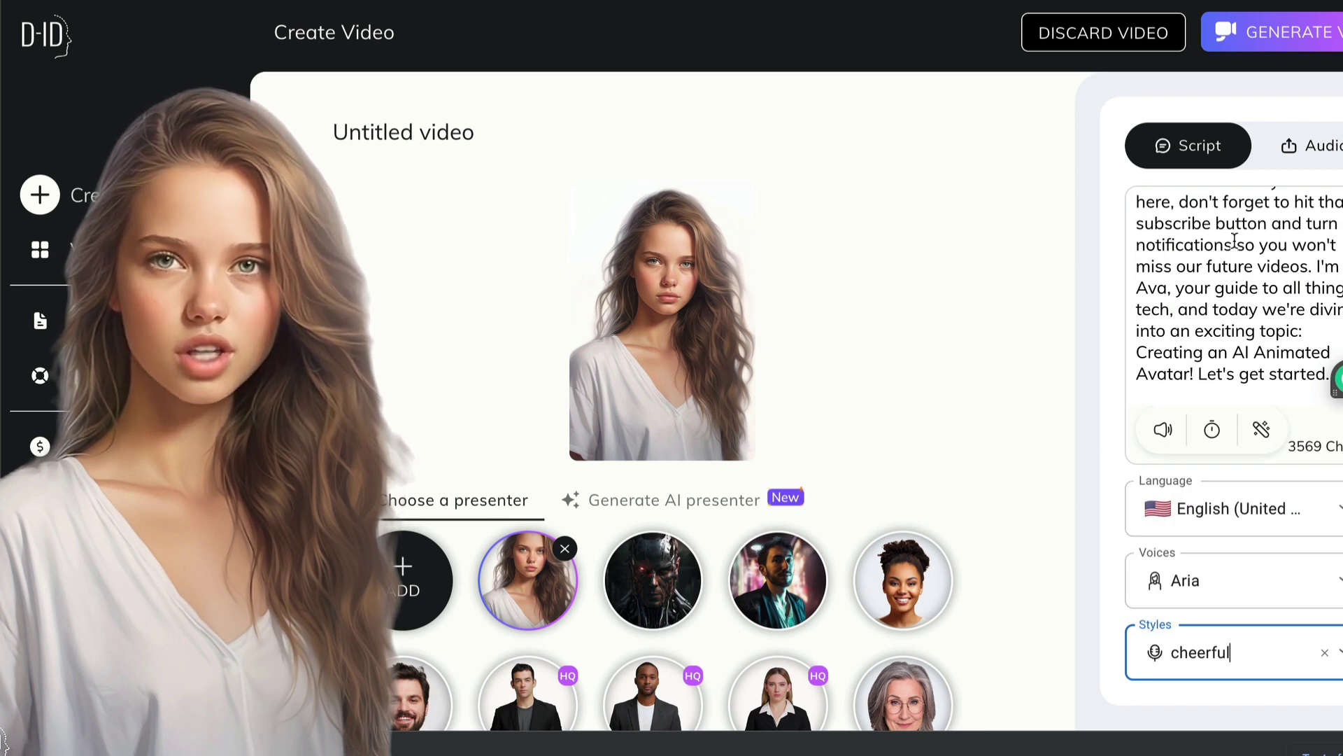
pyautogui.click(1327, 158)
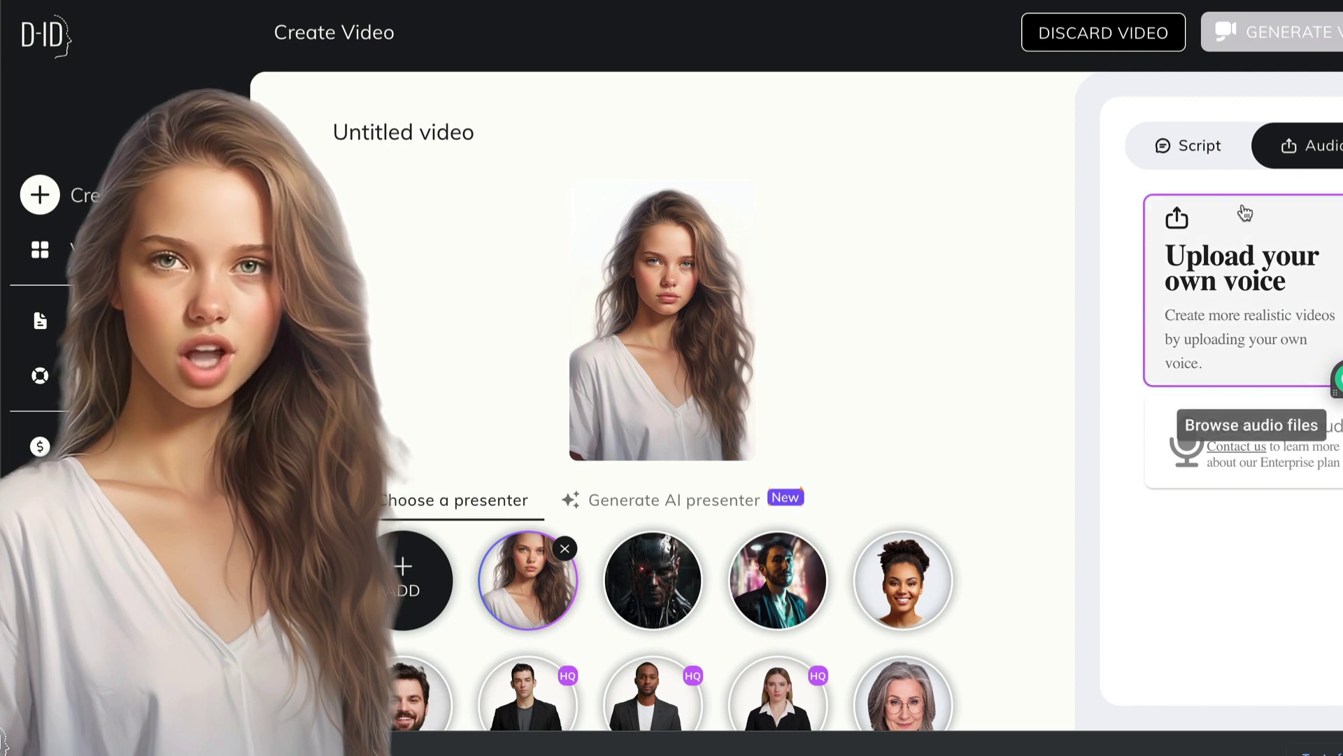
pyautogui.click(1214, 148)
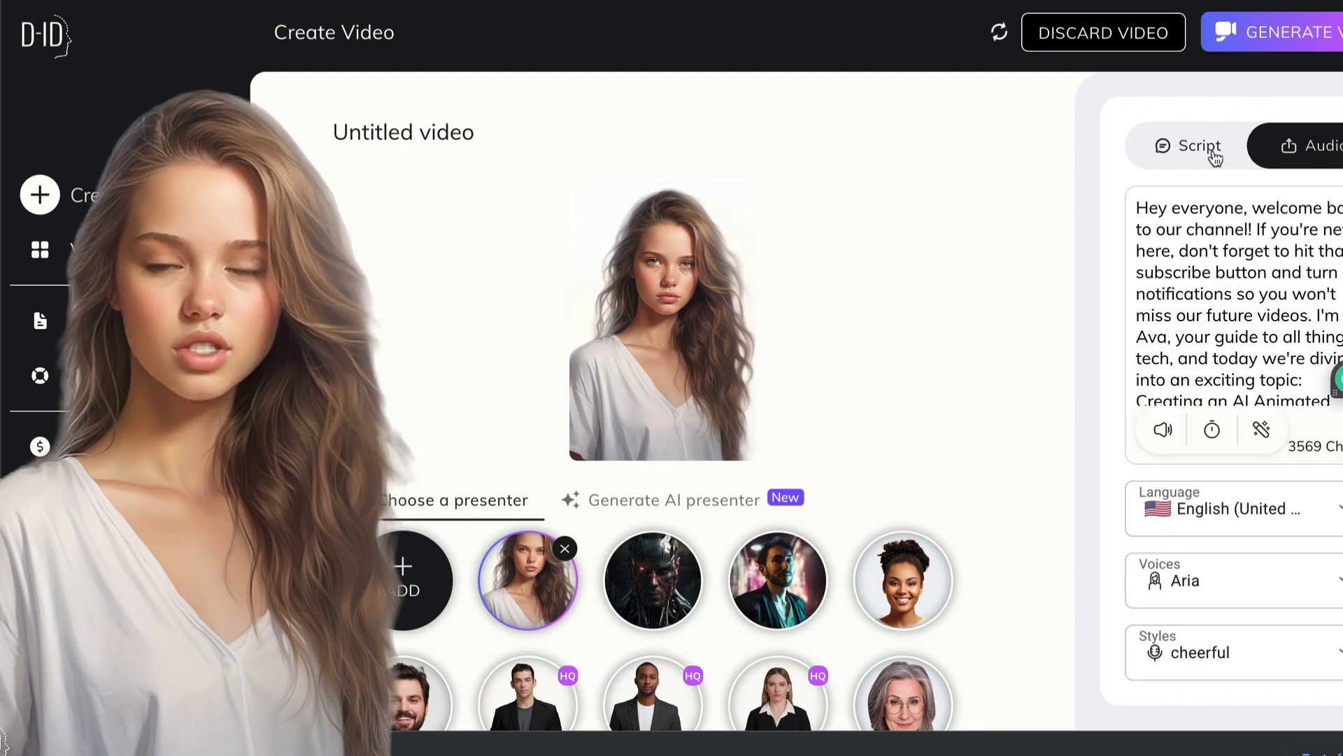
# Generate the 22-second talking video, confirming the 2-credit cost
pyautogui.click(1277, 42)
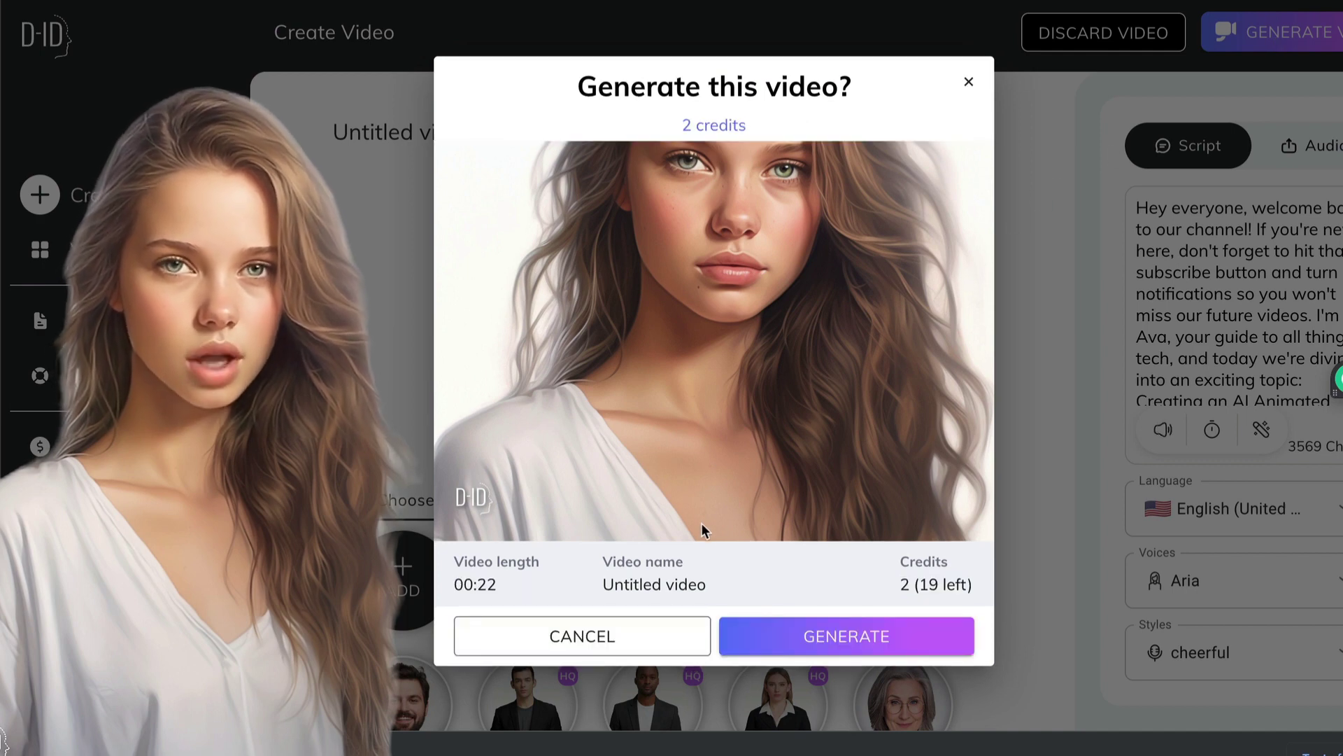
pyautogui.click(862, 617)
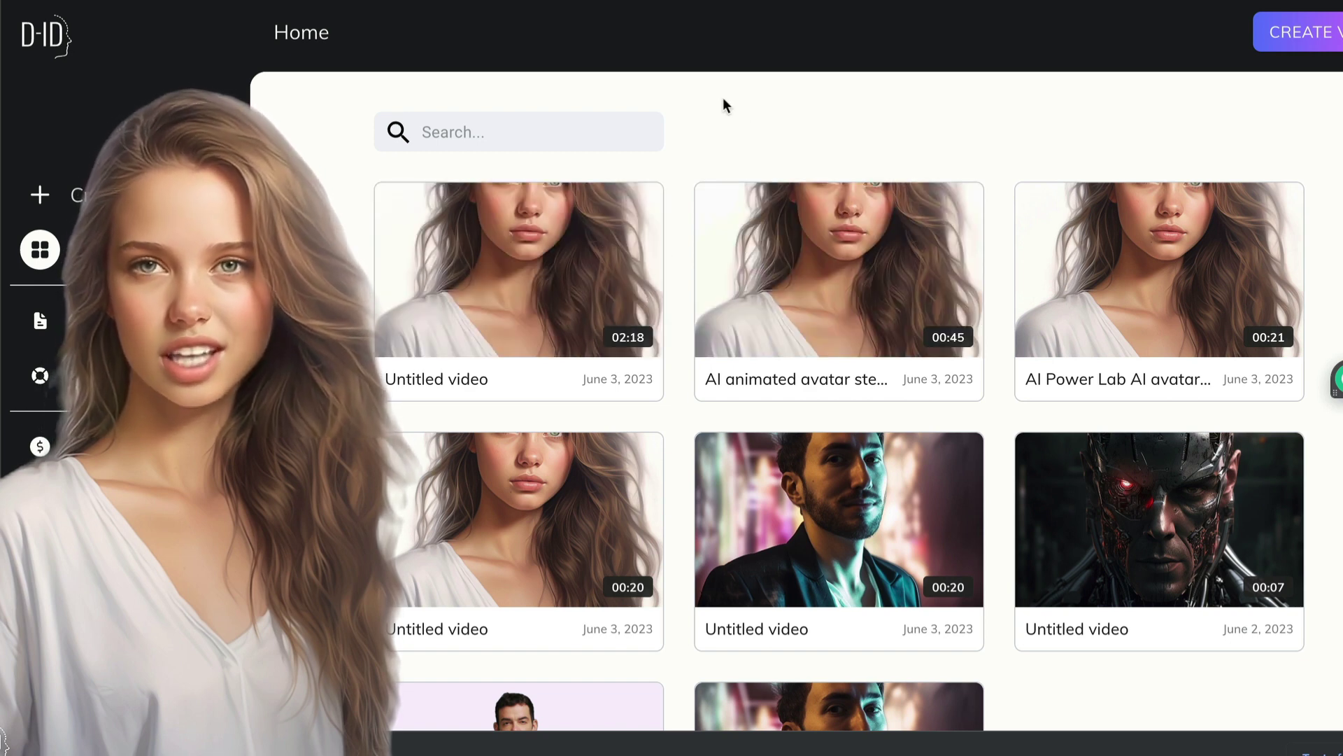
# Play the first 'Untitled video' from the library with the sound muted
pyautogui.click(636, 208)
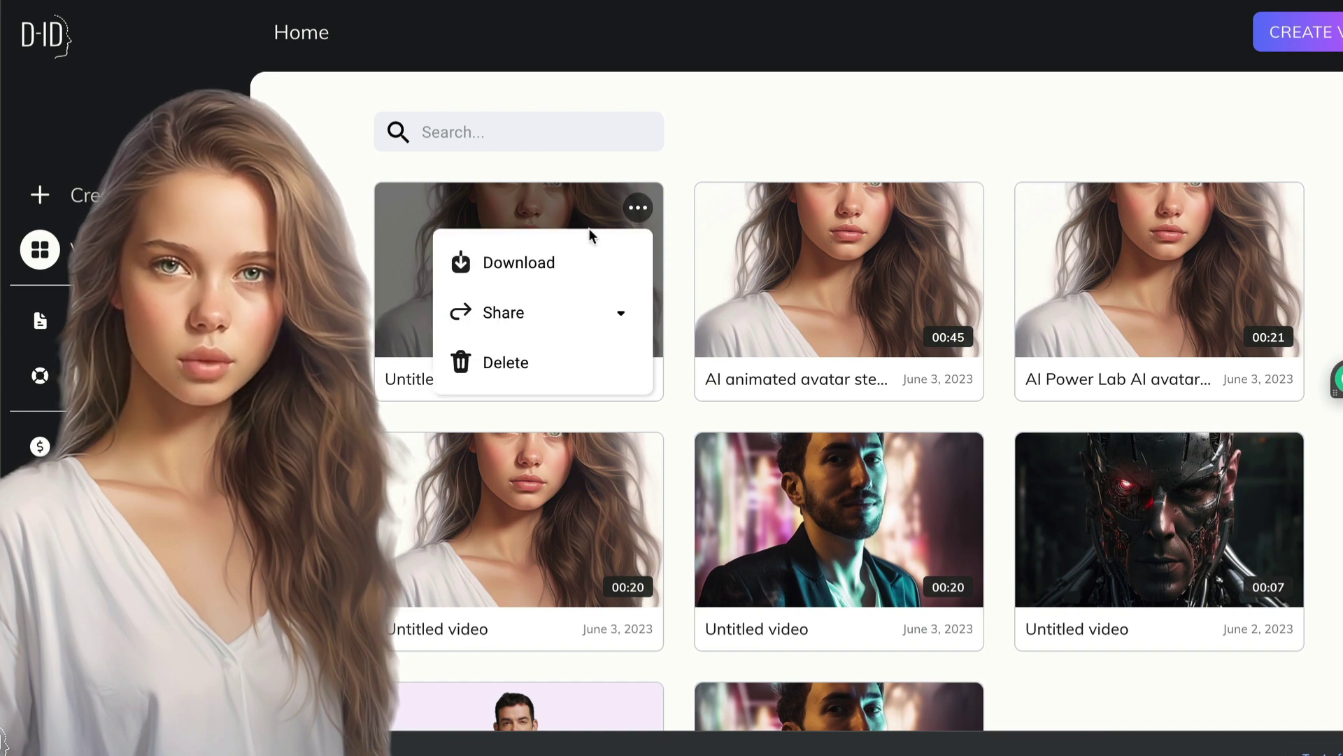
pyautogui.click(522, 271)
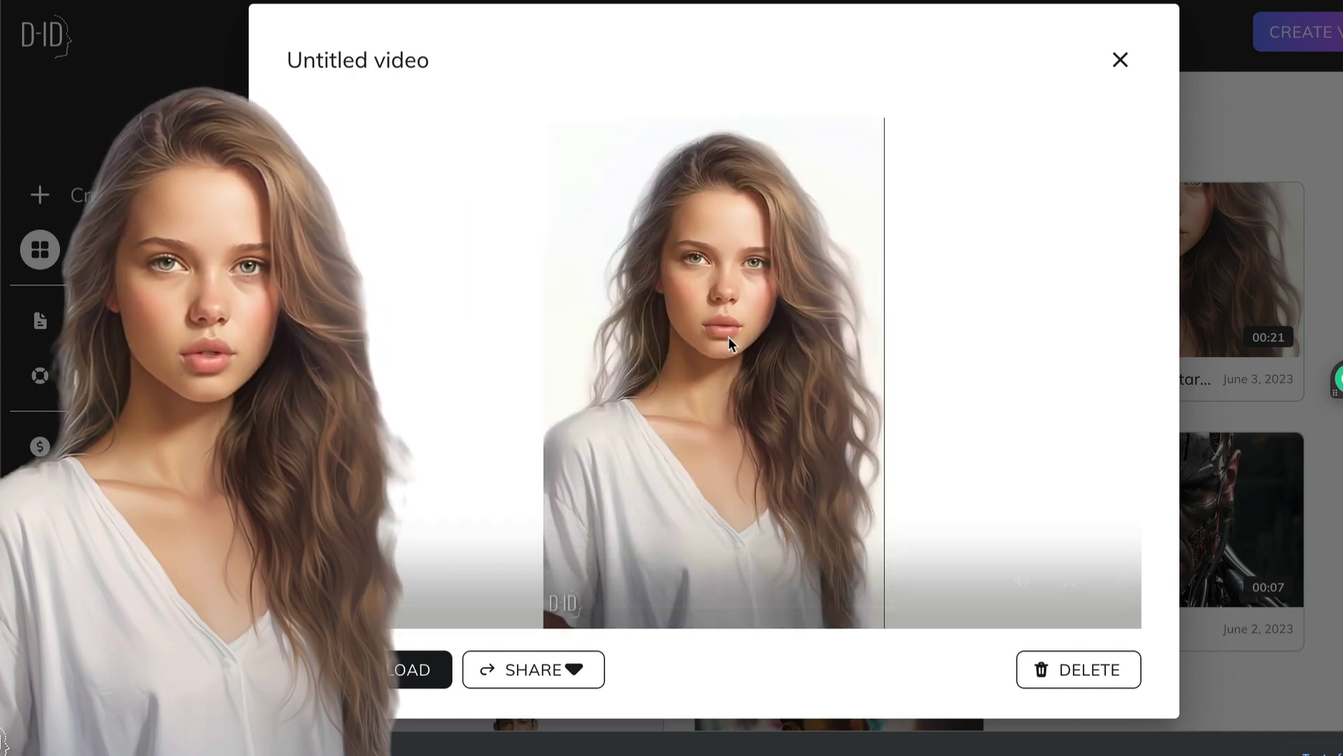
pyautogui.press('XF86AudioMute')
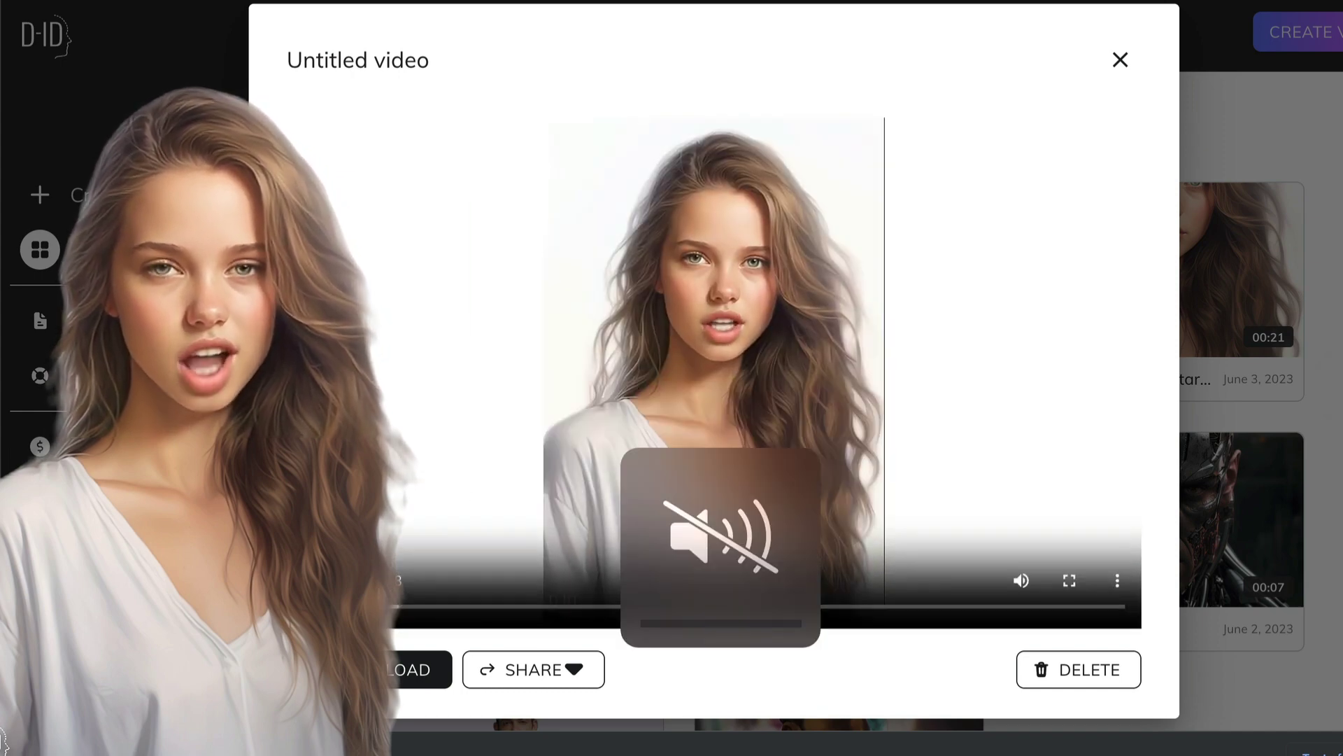